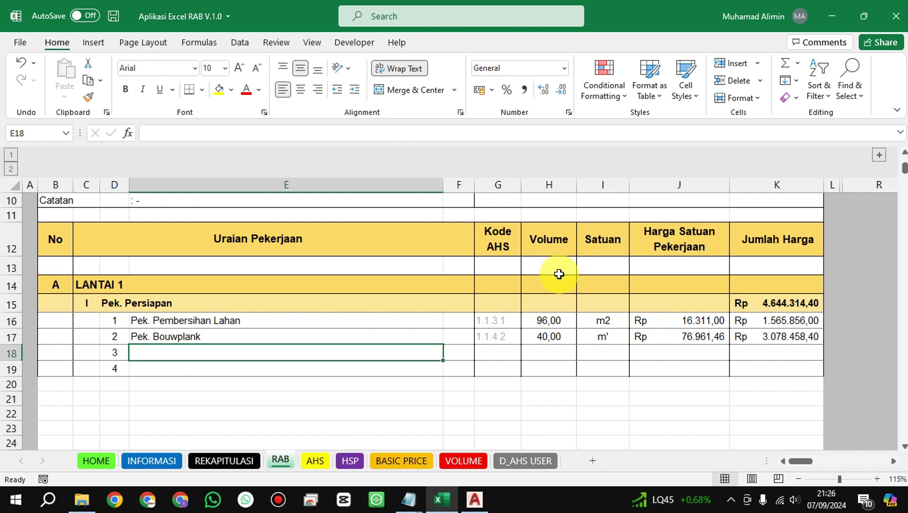
# - Enter "Pek. Pembuatan Gudang Sementara" as the description of item 3 under Pek. Persiapan
pyautogui.scroll(-1, 304, 324)
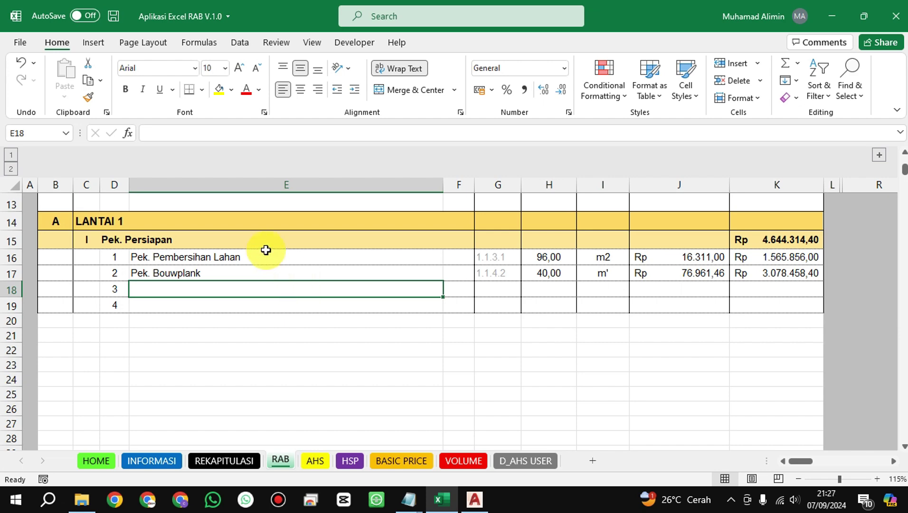
pyautogui.scroll(3, 265, 249)
pyautogui.scroll(-3, 266, 249)
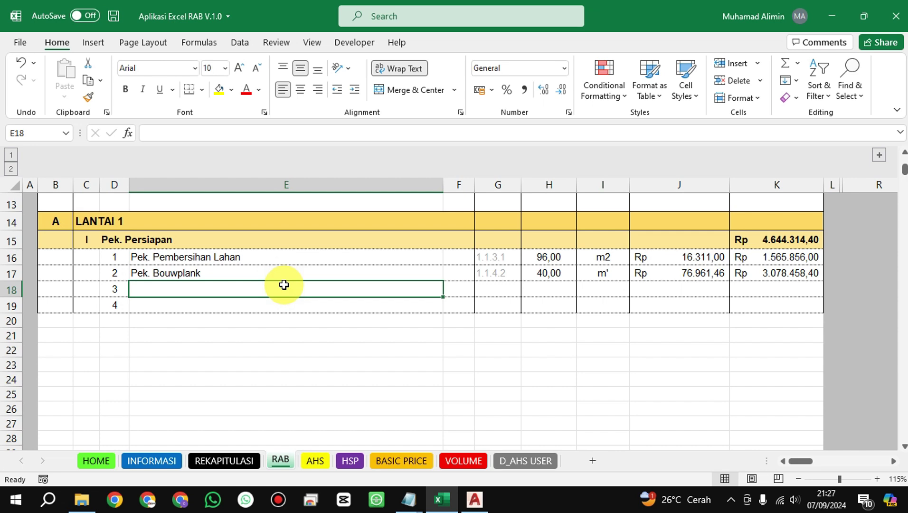
pyautogui.write('Pe')
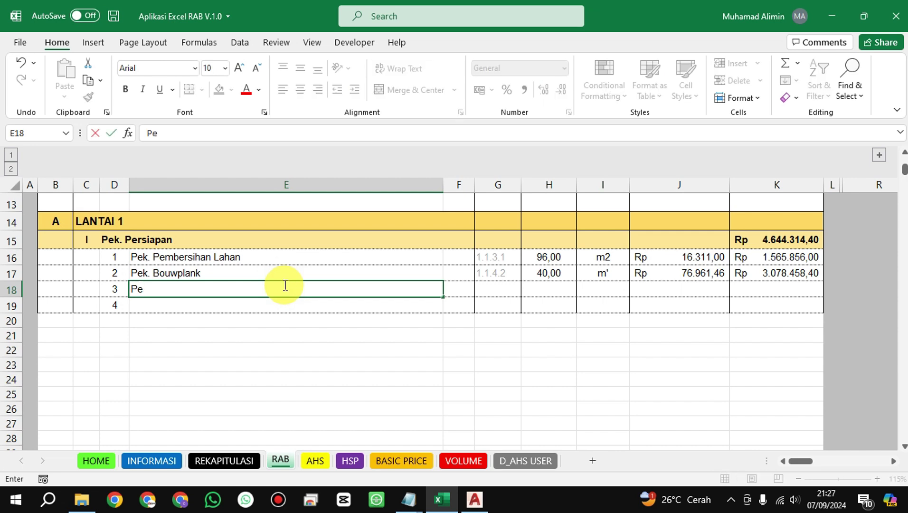
pyautogui.write('l. P')
pyautogui.press('BackSpace')
pyautogui.press('BackSpace')
pyautogui.press('BackSpace')
pyautogui.press('BackSpace')
pyautogui.write('k. Pe')
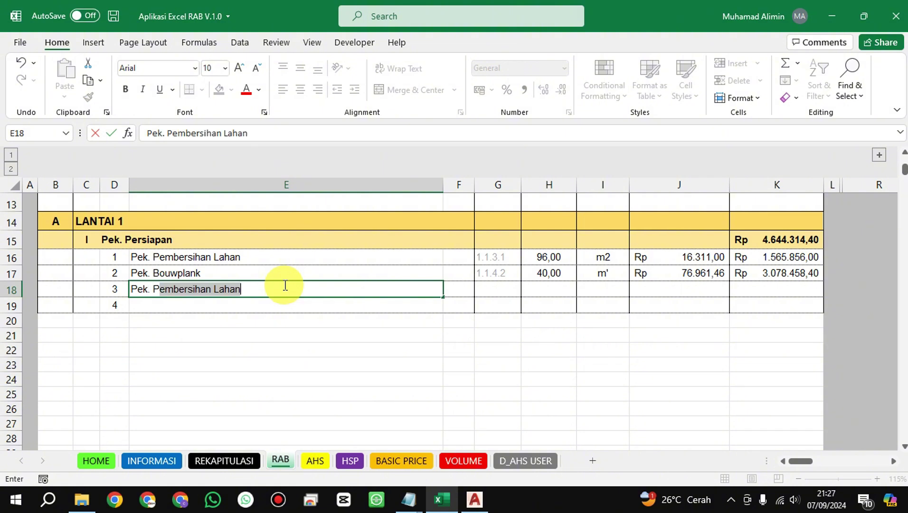
pyautogui.write('mbuat')
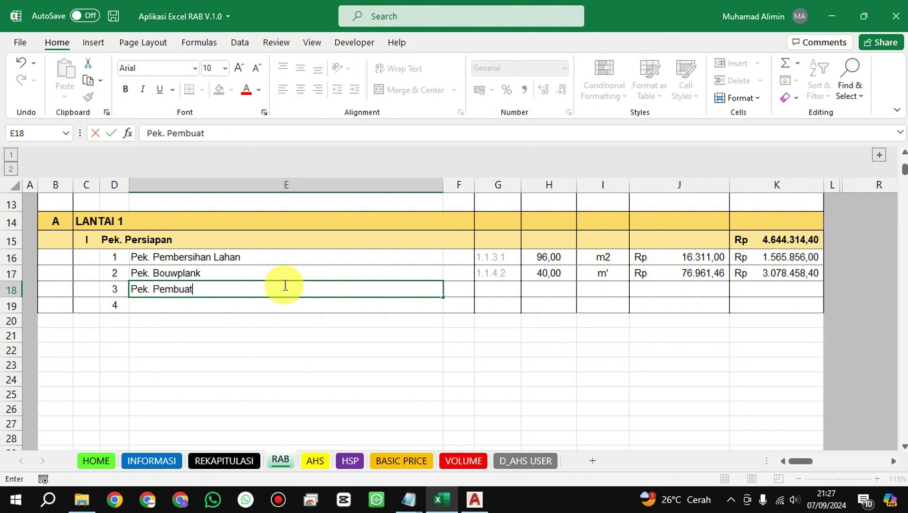
pyautogui.write('an Gudan')
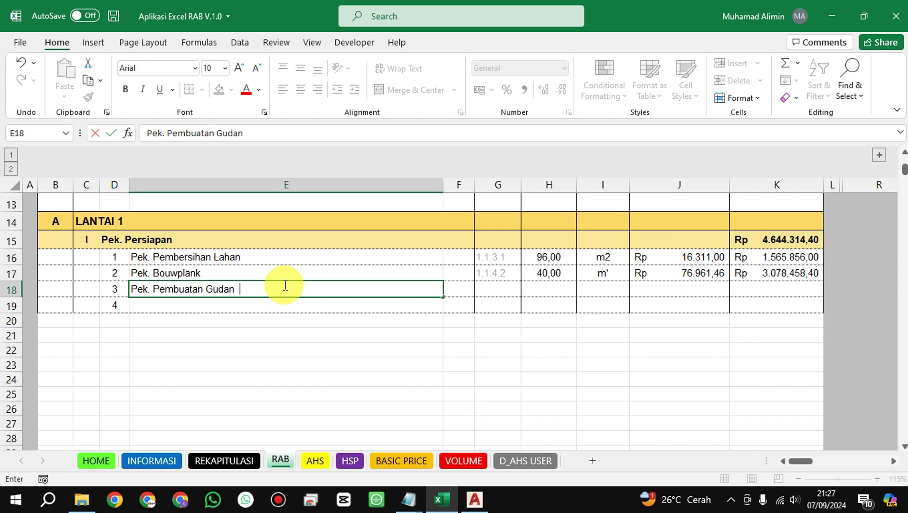
pyautogui.write('g Sementara')
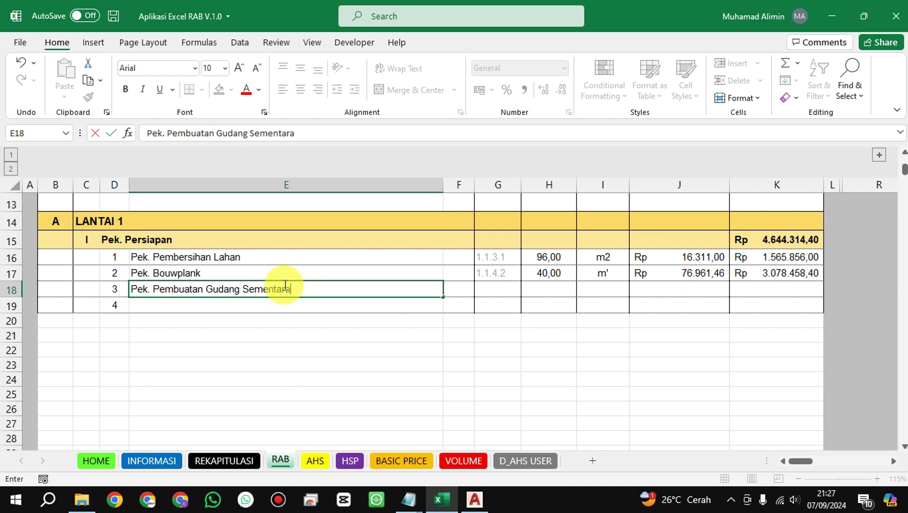
pyautogui.press('Return')
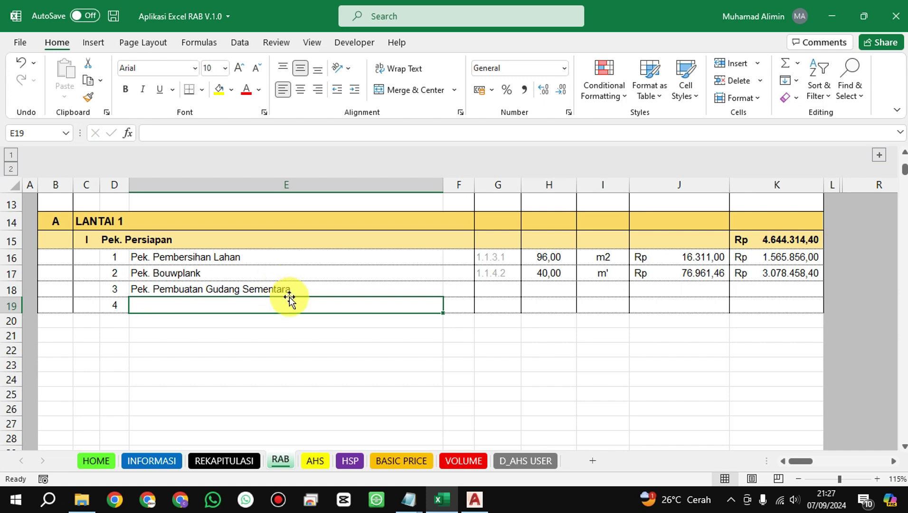
# - Open the AHS data form for the Pek. Pembuatan Gudang Sementara row from its cell in column F
pyautogui.scroll(1, 288, 292)
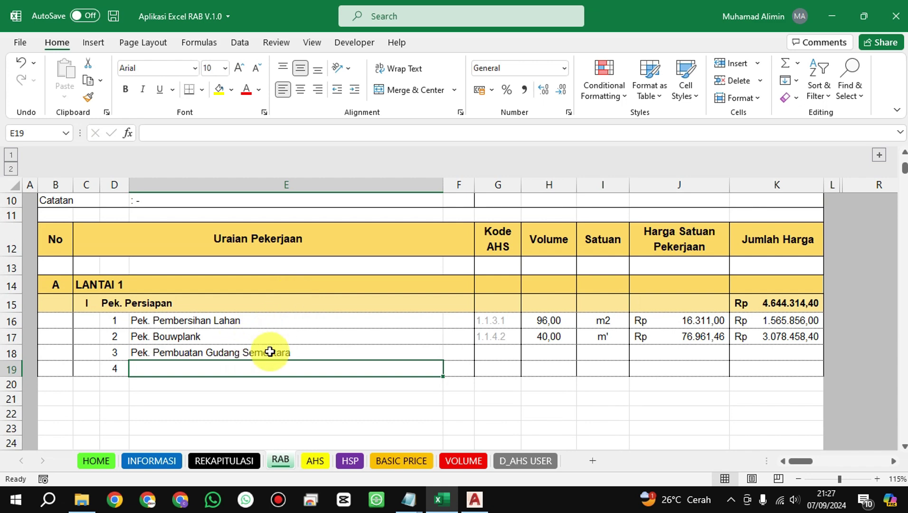
pyautogui.click(452, 353)
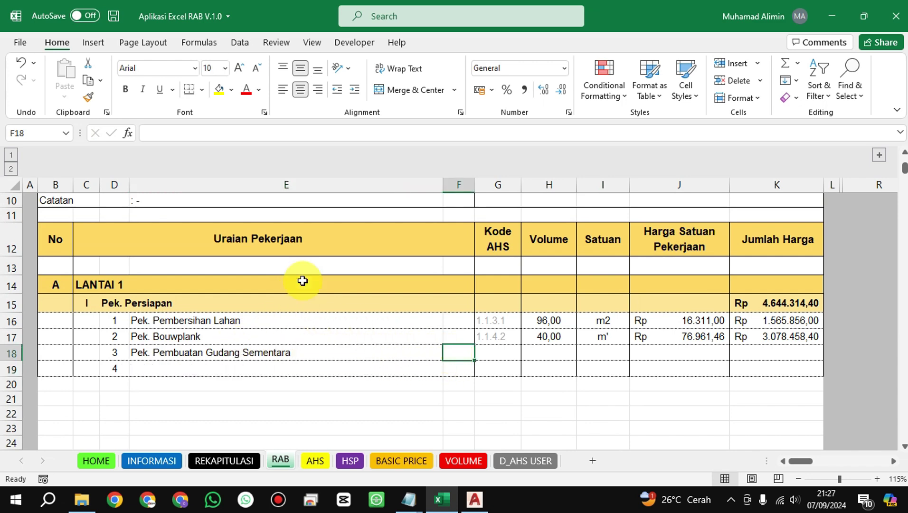
pyautogui.click(455, 184)
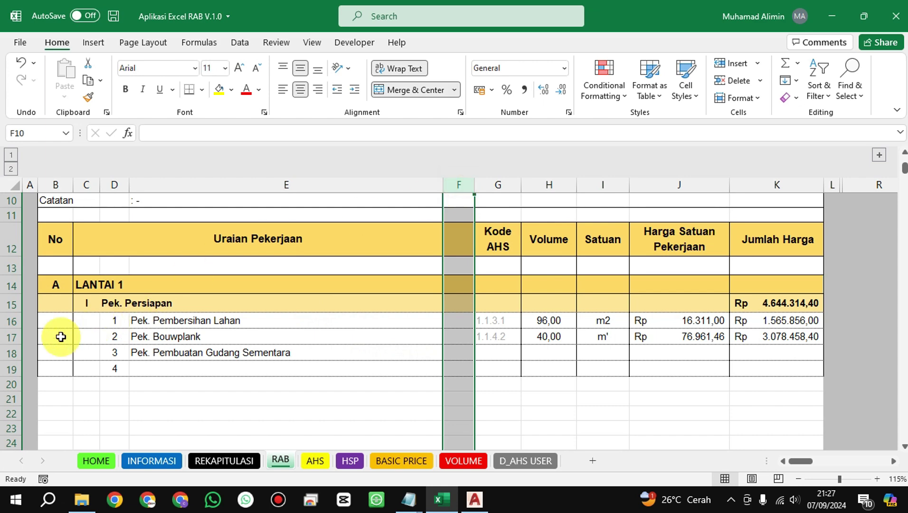
pyautogui.click(6, 354)
pyautogui.click(457, 351)
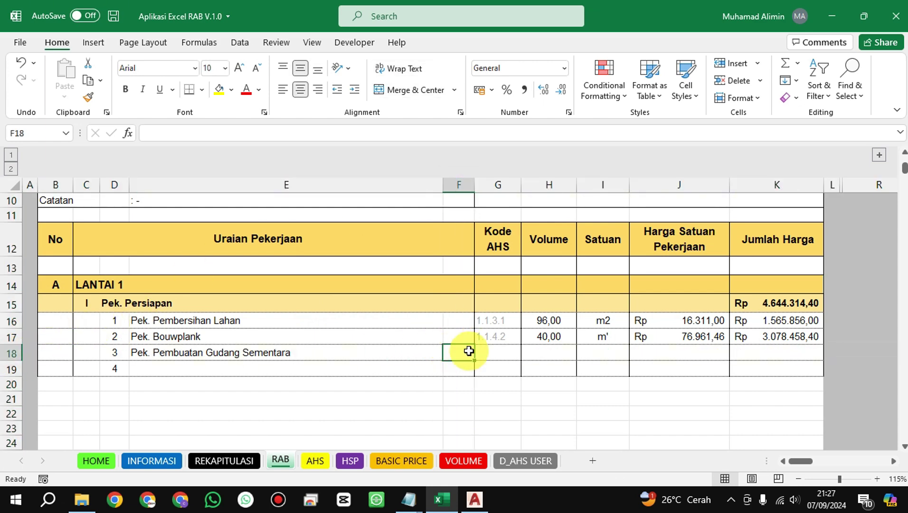
pyautogui.doubleClick(464, 351)
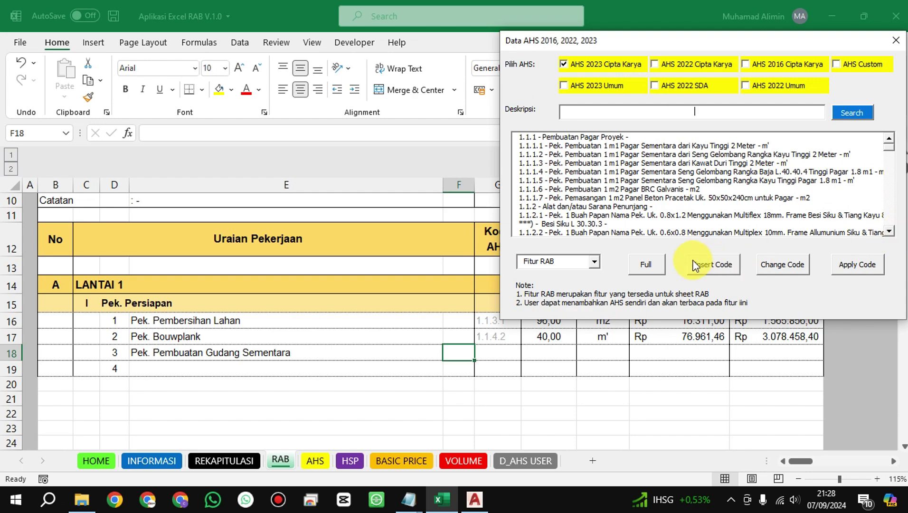
# - Enlarge the AHS 2023 Cipta Karya list and apply code 1.1.2.3, Kantor Sementara/Rumah Jaga/Gudang, to item 3
pyautogui.click(647, 265)
pyautogui.click(895, 412)
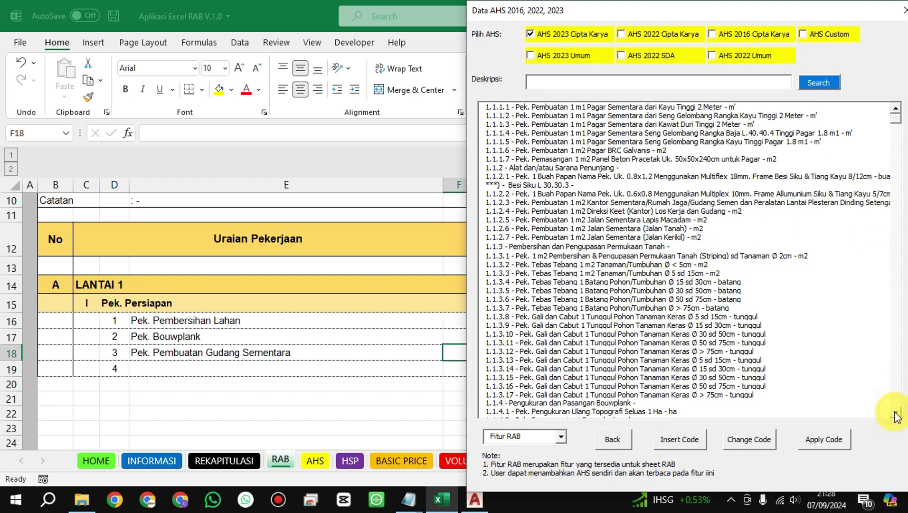
pyautogui.click(895, 412)
pyautogui.click(895, 413)
pyautogui.click(895, 413)
pyautogui.click(895, 412)
pyautogui.scroll(-3, 895, 412)
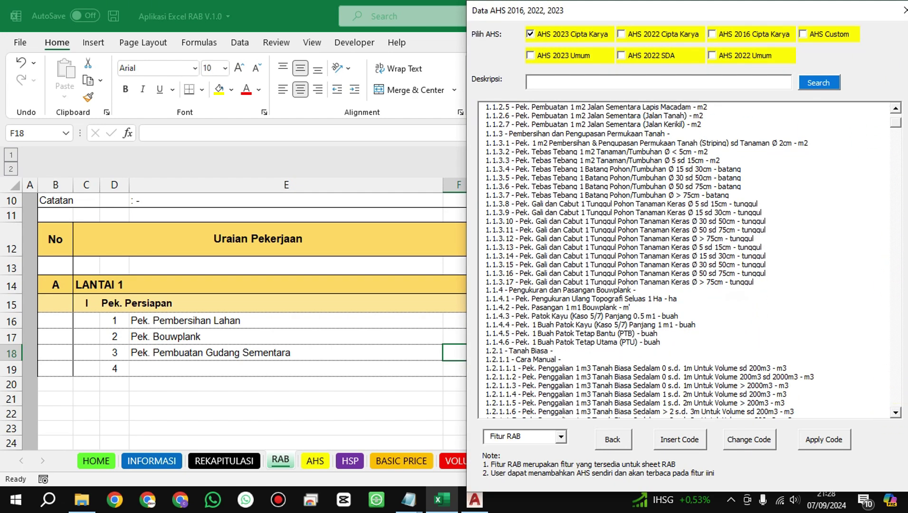
pyautogui.scroll(6, 895, 117)
pyautogui.click(669, 81)
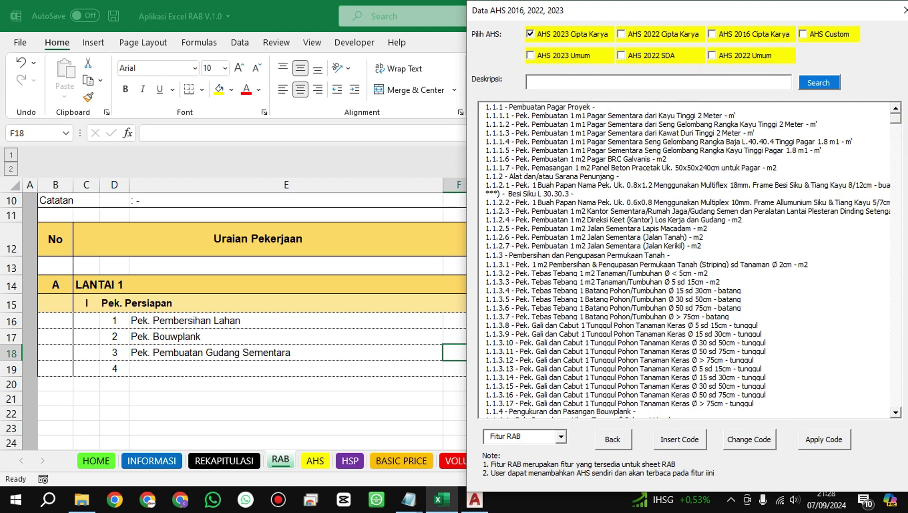
pyautogui.click(732, 212)
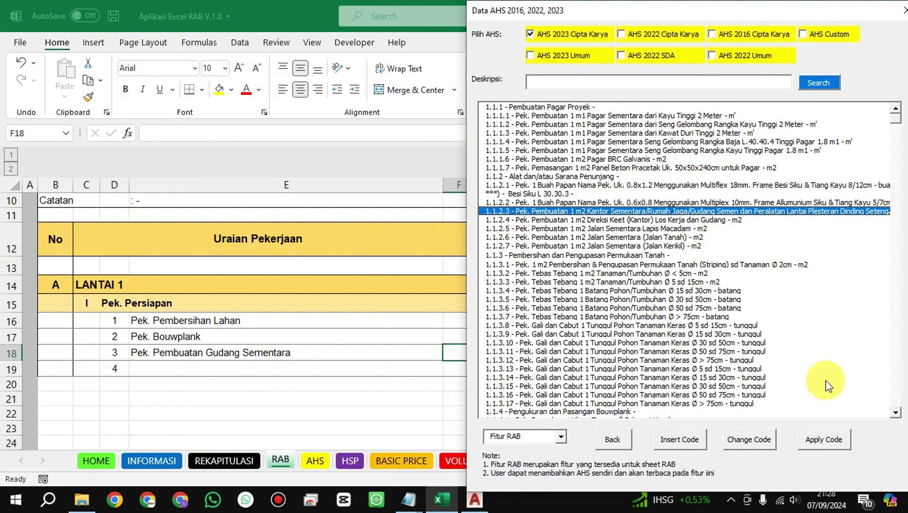
pyautogui.click(810, 439)
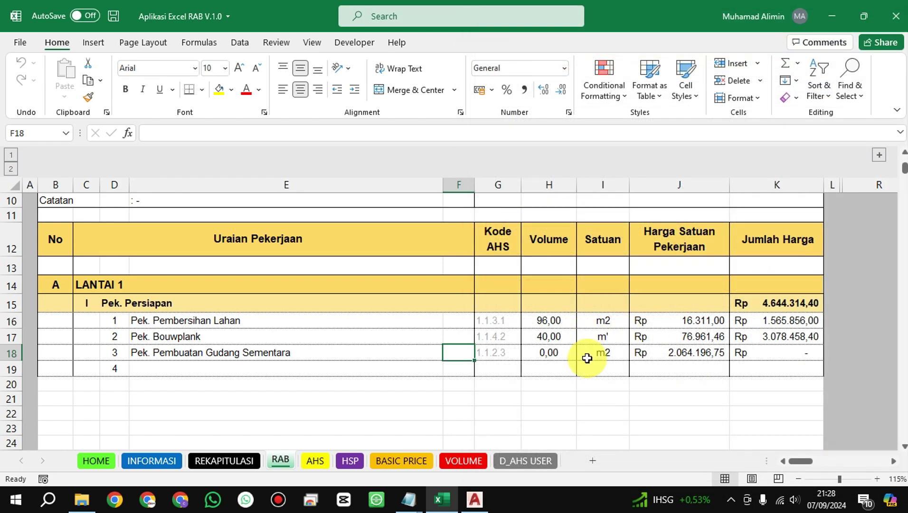
# - Open the price analysis behind item 3's unit price and review its labour, material and equipment breakdown
pyautogui.click(675, 356)
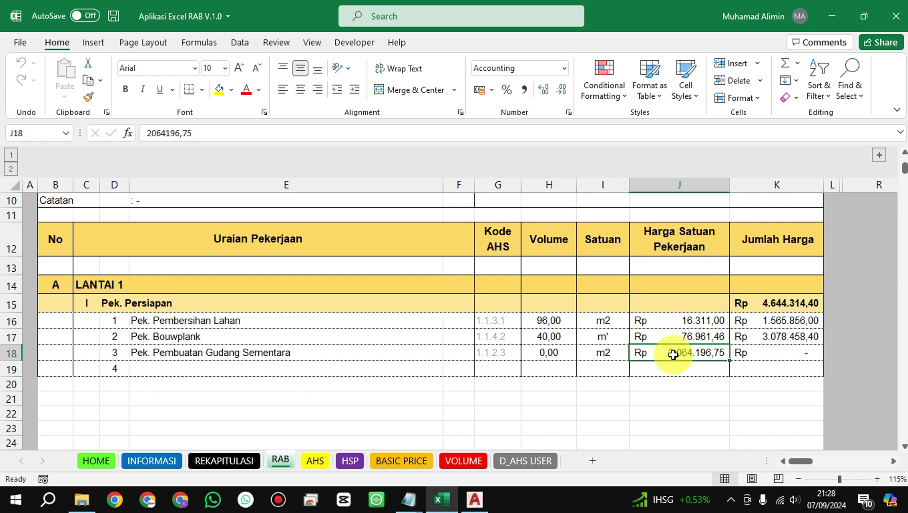
pyautogui.click(669, 184)
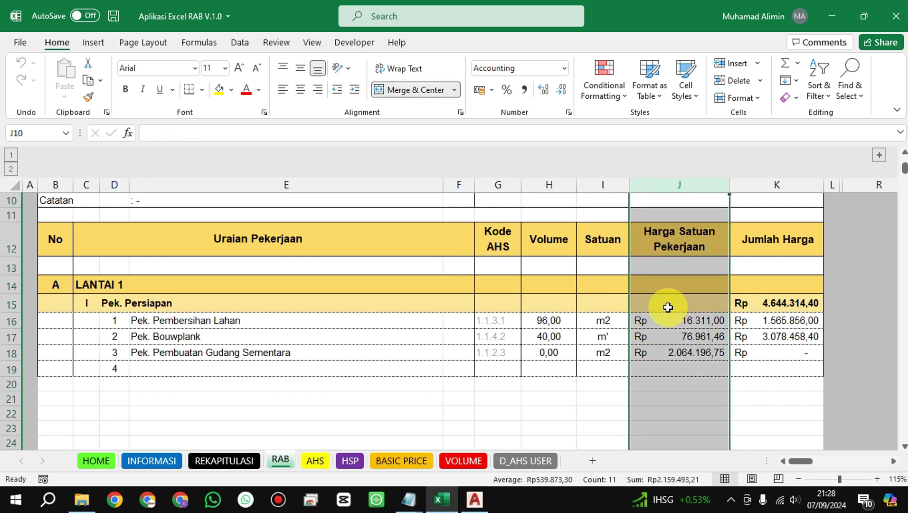
pyautogui.doubleClick(671, 352)
pyautogui.scroll(3, 241, 240)
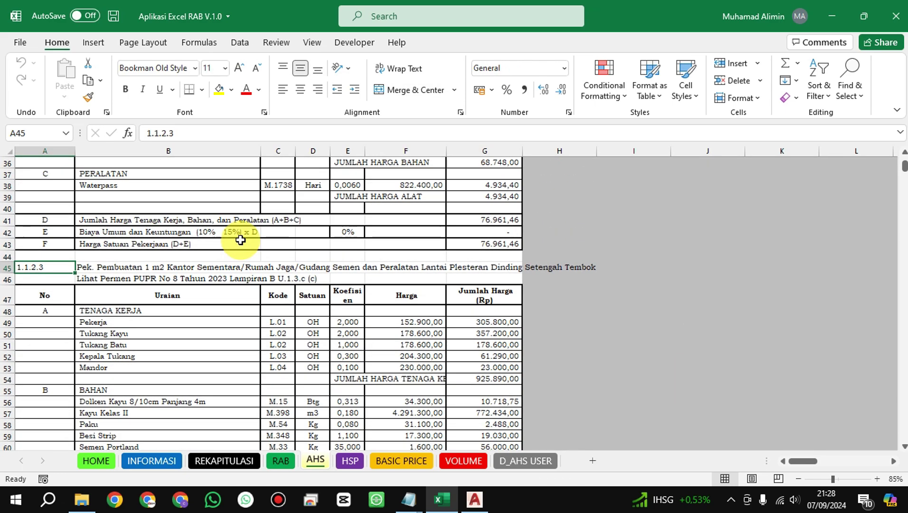
pyautogui.scroll(-7, 241, 240)
pyautogui.scroll(3, 241, 240)
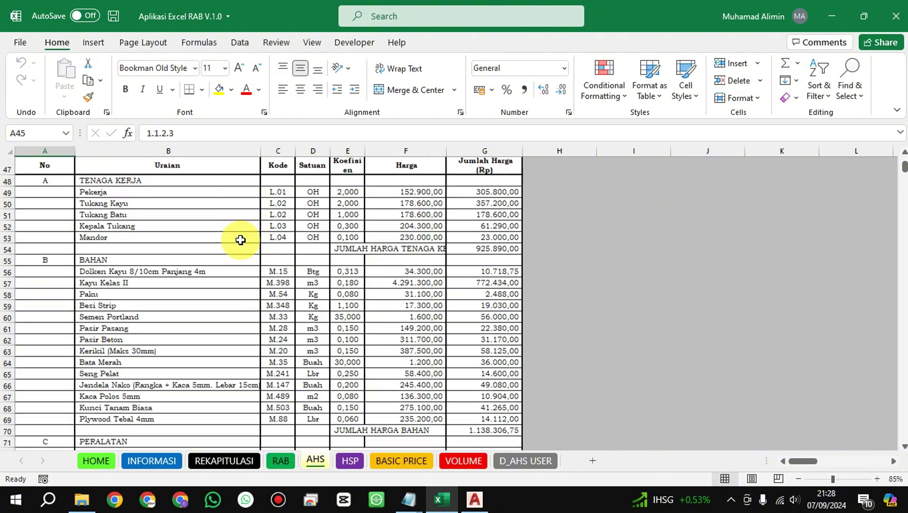
pyautogui.scroll(-1, 240, 240)
pyautogui.scroll(3, 242, 239)
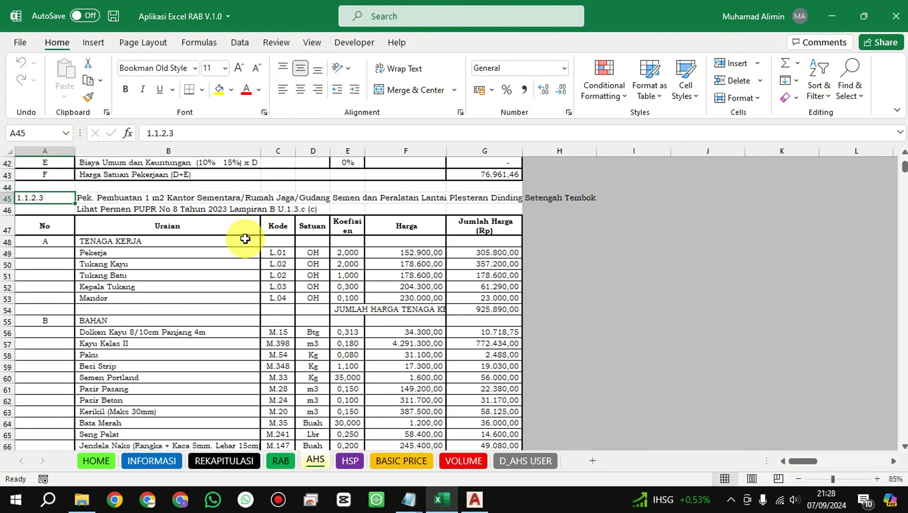
pyautogui.click(397, 263)
pyautogui.scroll(-2, 384, 297)
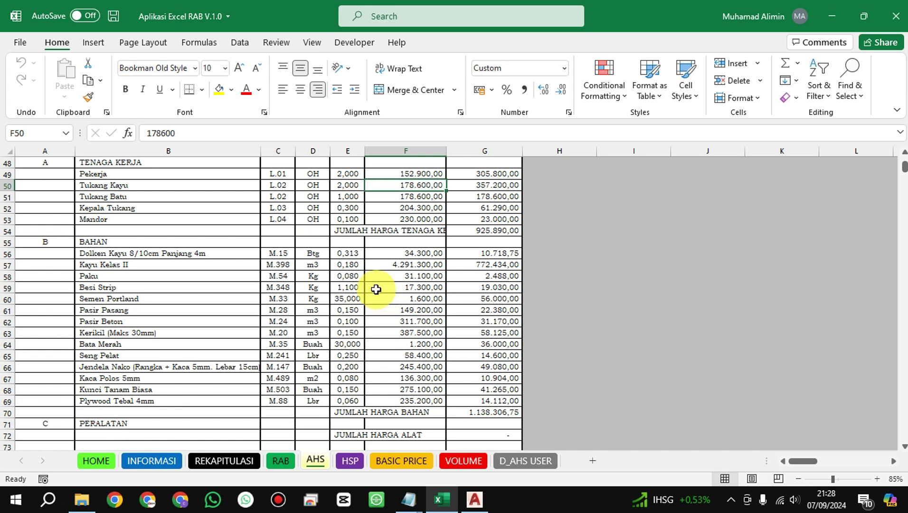
pyautogui.scroll(2, 392, 285)
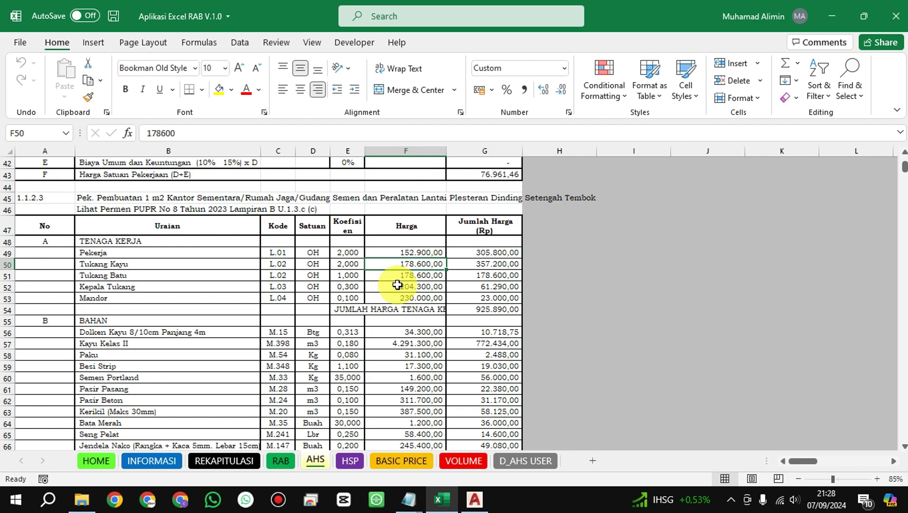
# - Compare the Pekerja price in analysis 1.1.2.3 with its price on the BASIC PRICE sheet
pyautogui.click(406, 242)
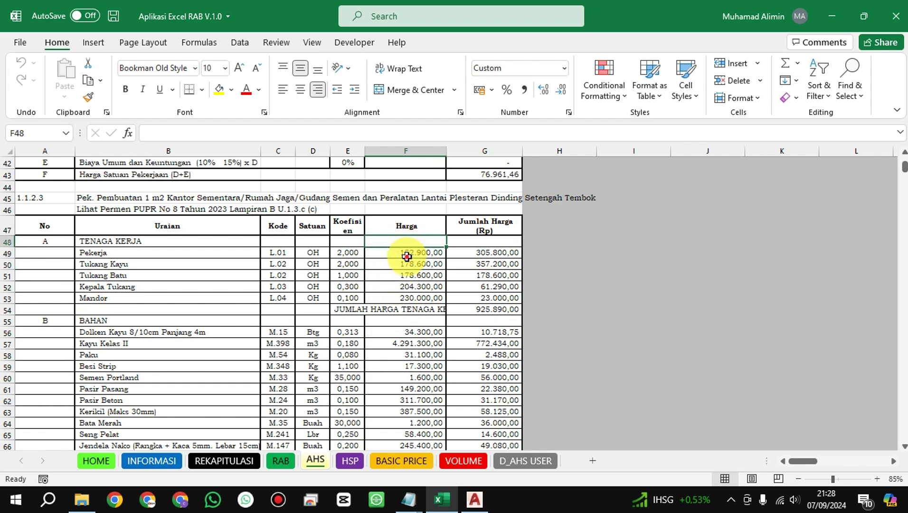
pyautogui.click(406, 257)
pyautogui.click(401, 459)
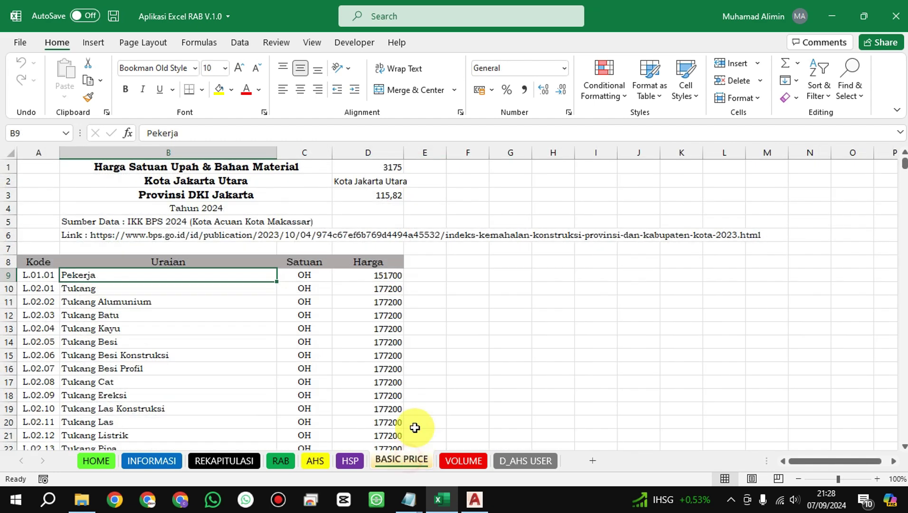
pyautogui.click(360, 277)
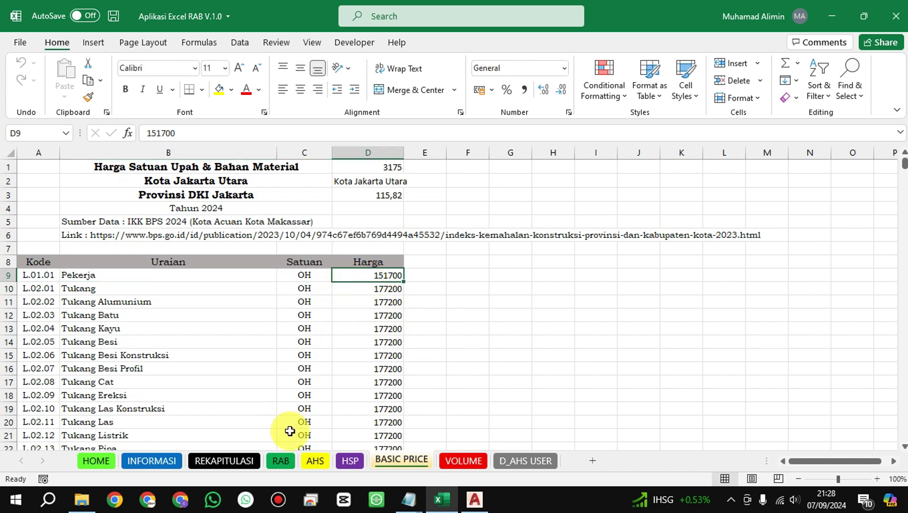
pyautogui.click(316, 460)
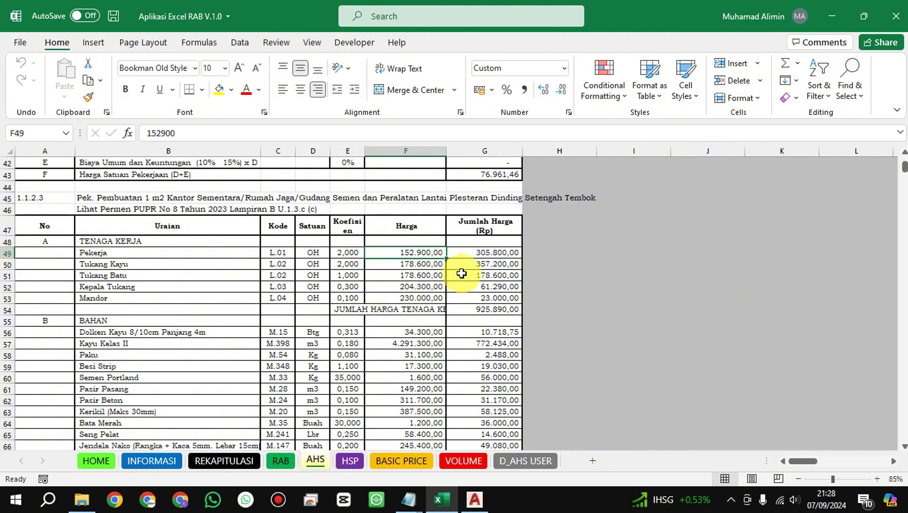
# - Open the basic price data form from the Tukang Kayu row and update the analysis with the Kota Jakarta Utara basic prices
pyautogui.click(206, 253)
pyautogui.scroll(-2, 225, 271)
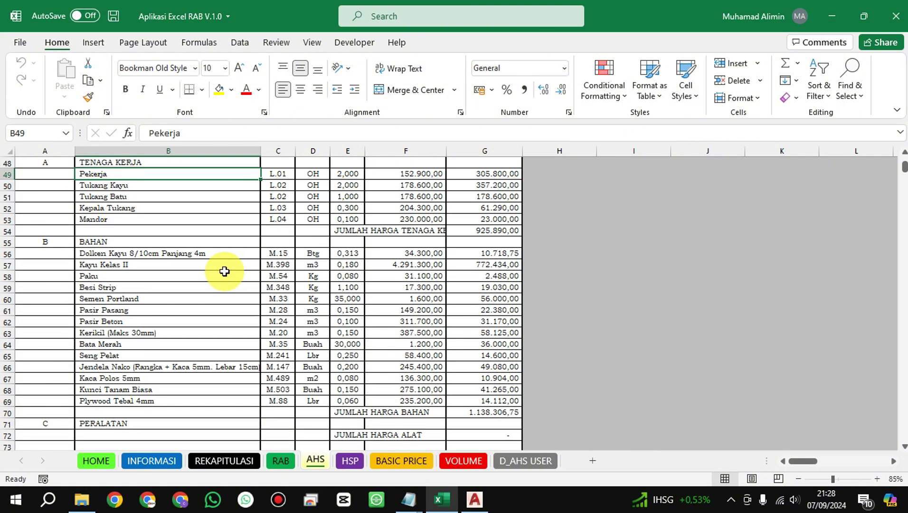
pyautogui.scroll(1, 224, 272)
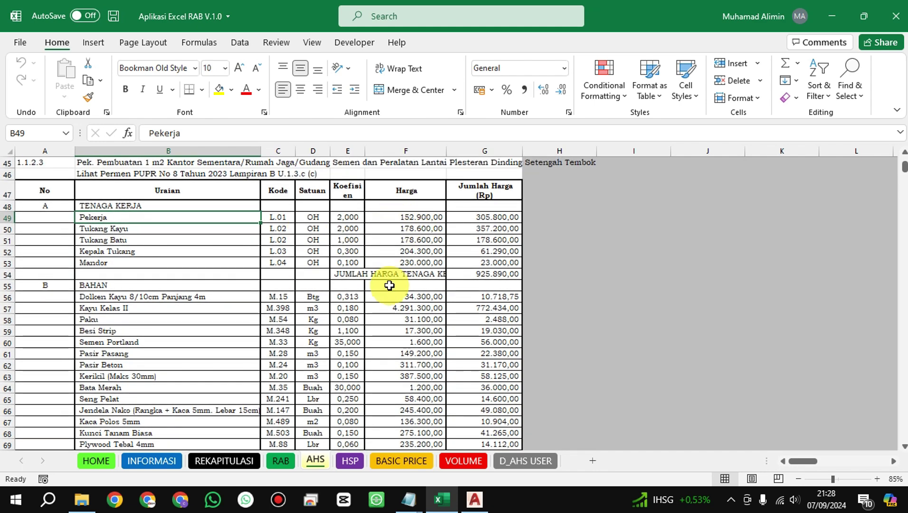
pyautogui.click(181, 239)
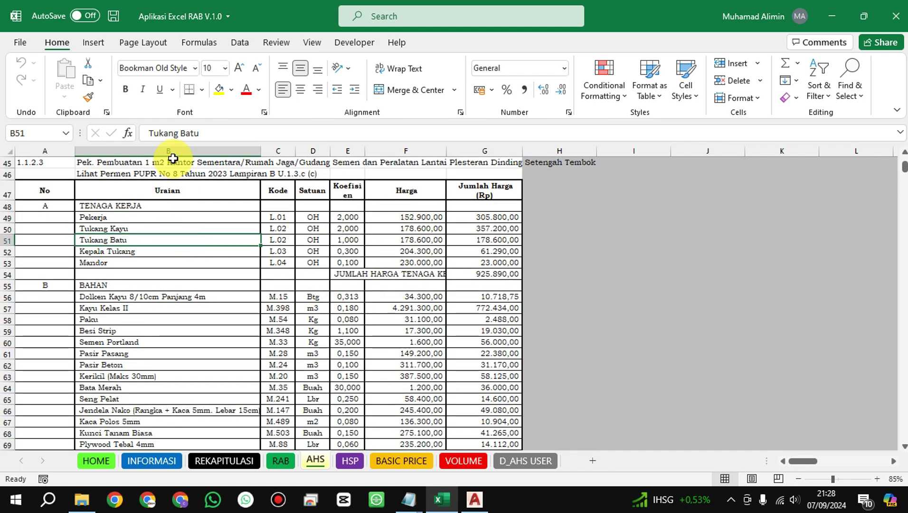
pyautogui.click(172, 151)
pyautogui.click(150, 228)
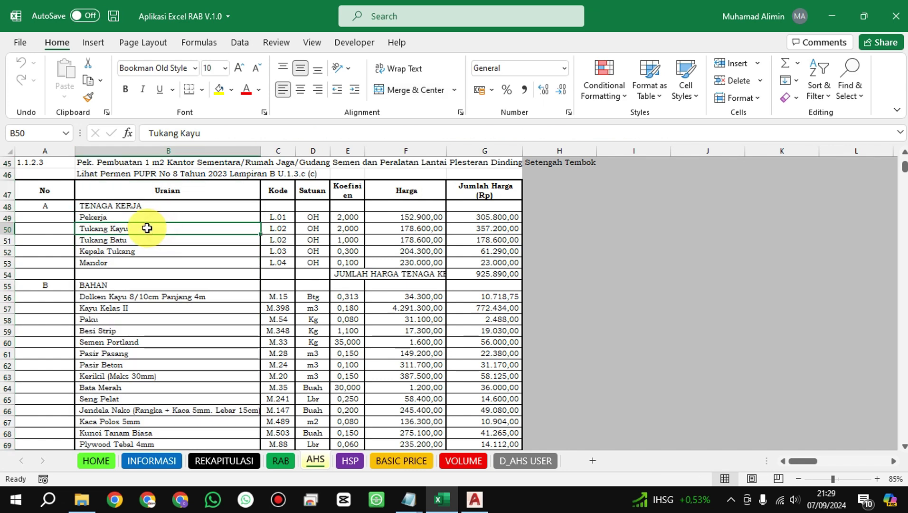
pyautogui.doubleClick(150, 228)
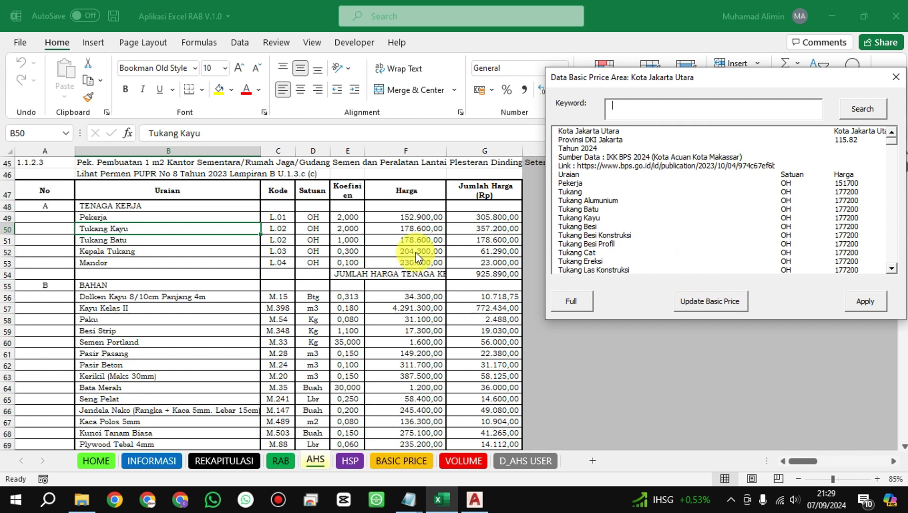
pyautogui.click(712, 301)
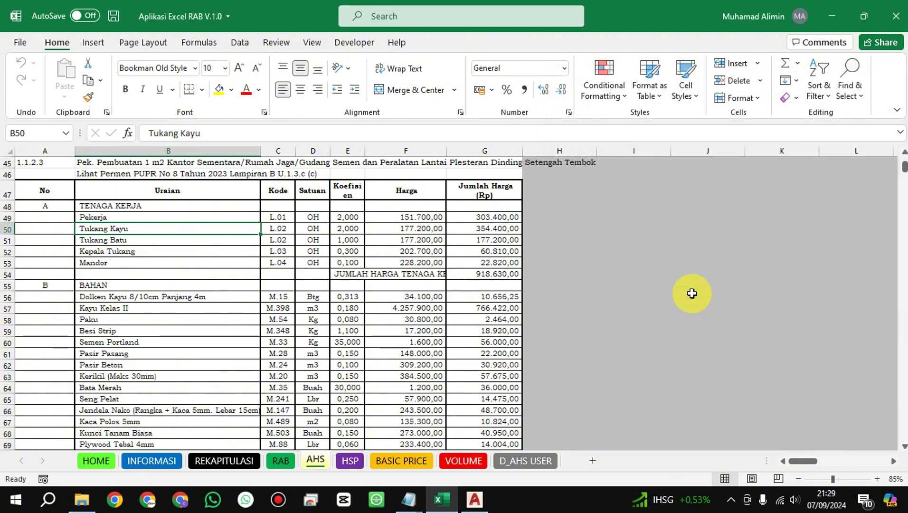
# - Review the updated labour and material prices in analysis 1.1.2.3 and item 3's unit price on the RAB sheet
pyautogui.click(413, 229)
pyautogui.press('Down')
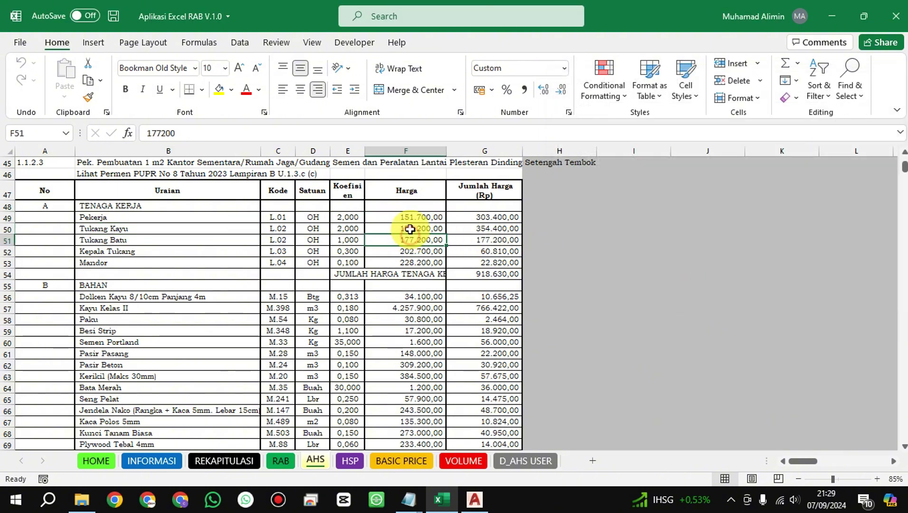
pyautogui.click(411, 218)
pyautogui.scroll(-4, 413, 295)
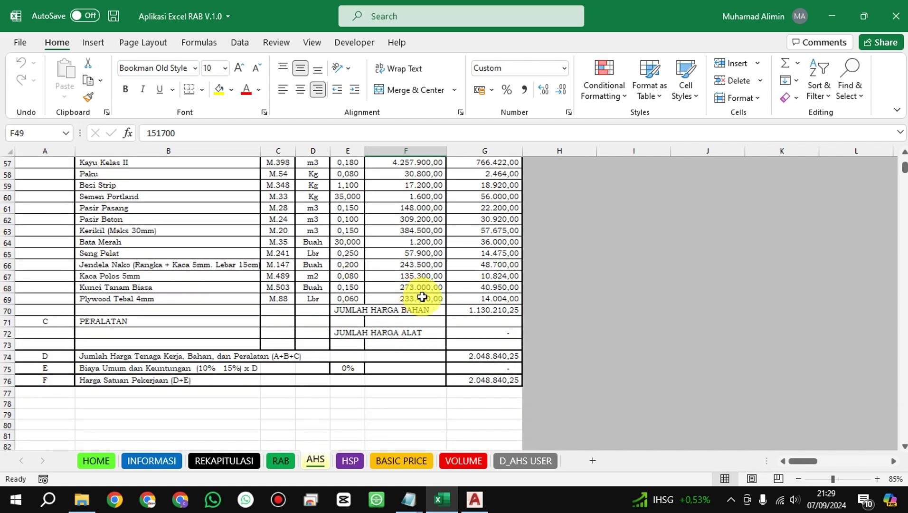
pyautogui.scroll(3, 422, 297)
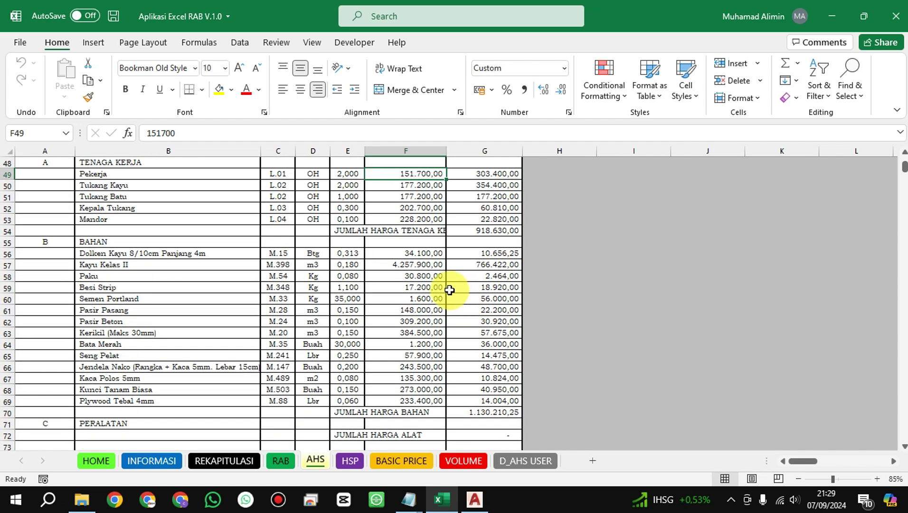
pyautogui.scroll(2, 427, 269)
pyautogui.scroll(-2, 400, 314)
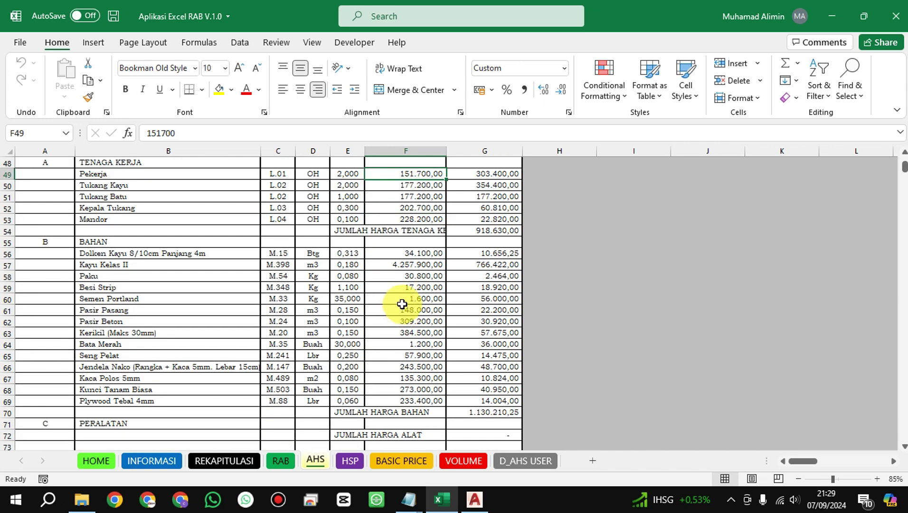
pyautogui.click(402, 304)
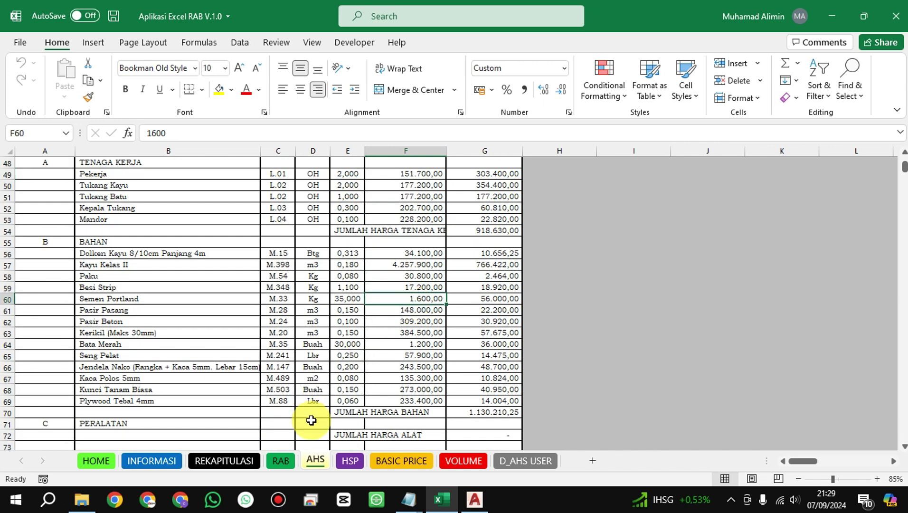
pyautogui.click(281, 460)
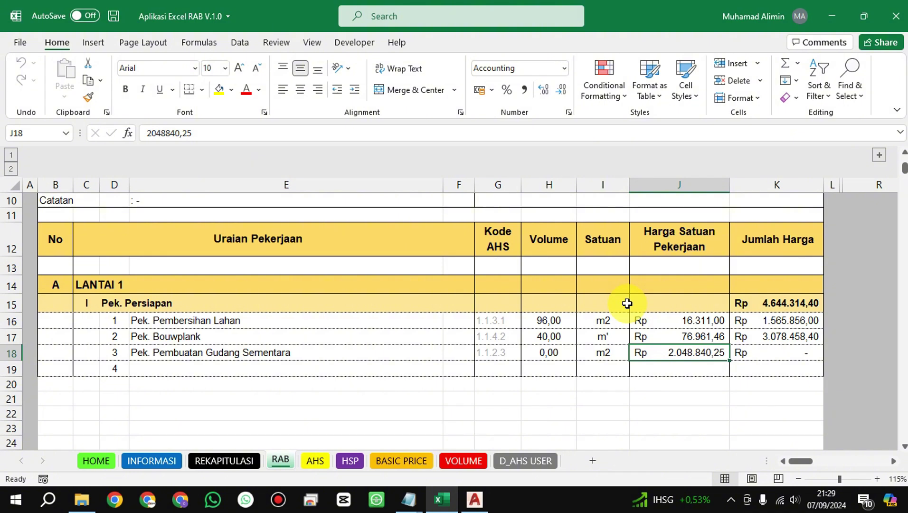
# - Open the volume data form from cell D35 on the VOLUME sheet, below the Bouwplank calculation, and enlarge it to full size
pyautogui.click(465, 459)
pyautogui.click(148, 399)
pyautogui.scroll(-2, 162, 371)
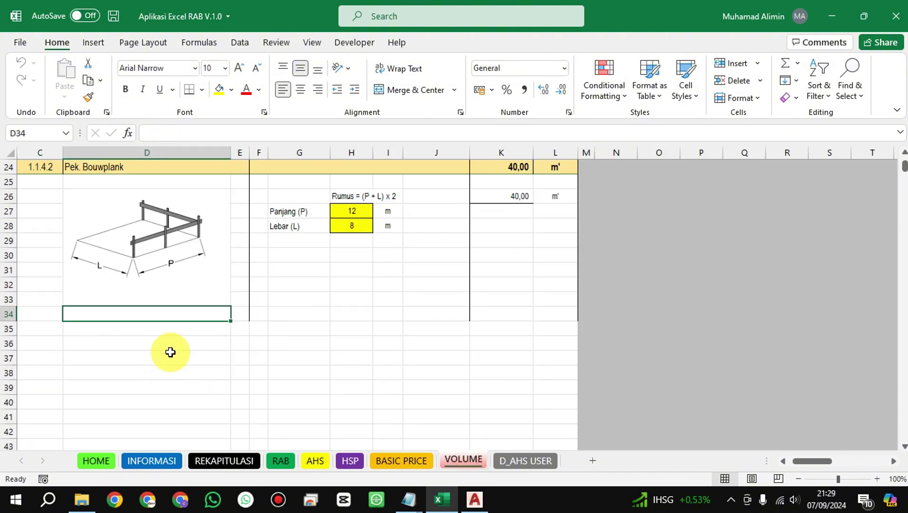
pyautogui.click(132, 327)
pyautogui.click(136, 153)
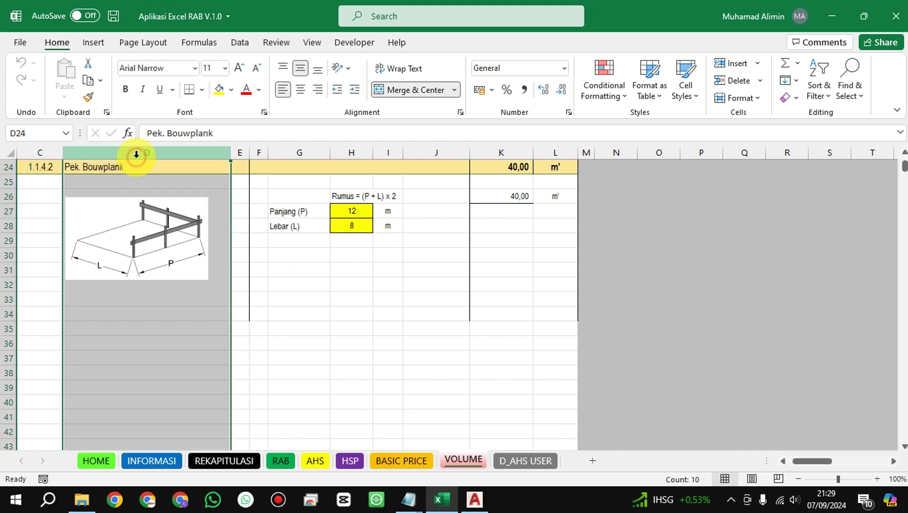
pyautogui.click(162, 328)
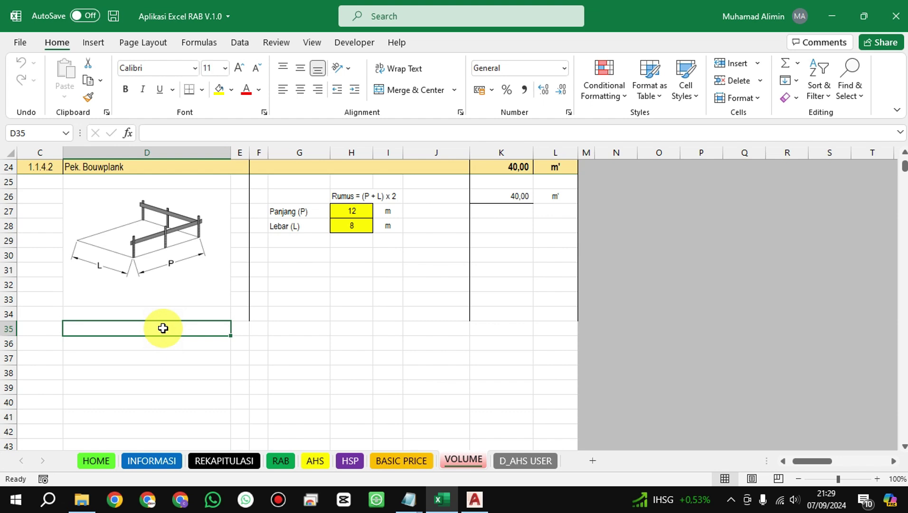
pyautogui.click(173, 153)
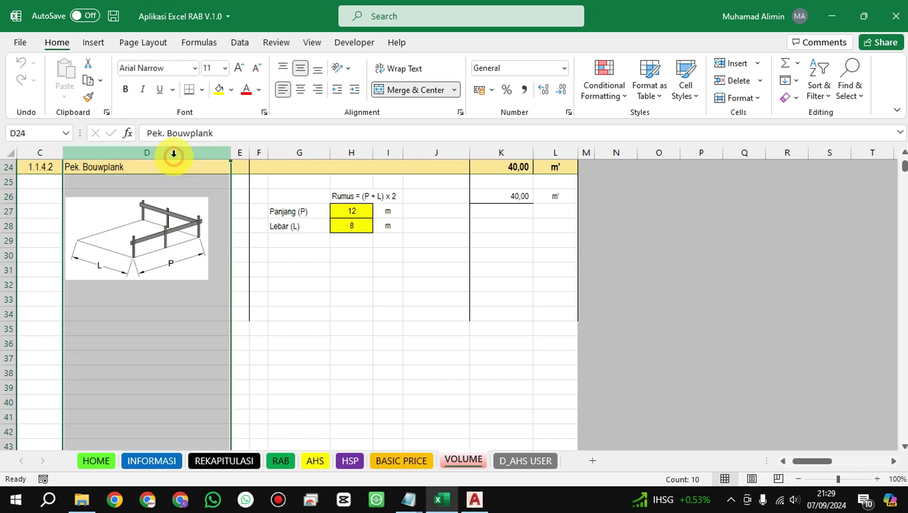
pyautogui.click(150, 330)
pyautogui.click(12, 328)
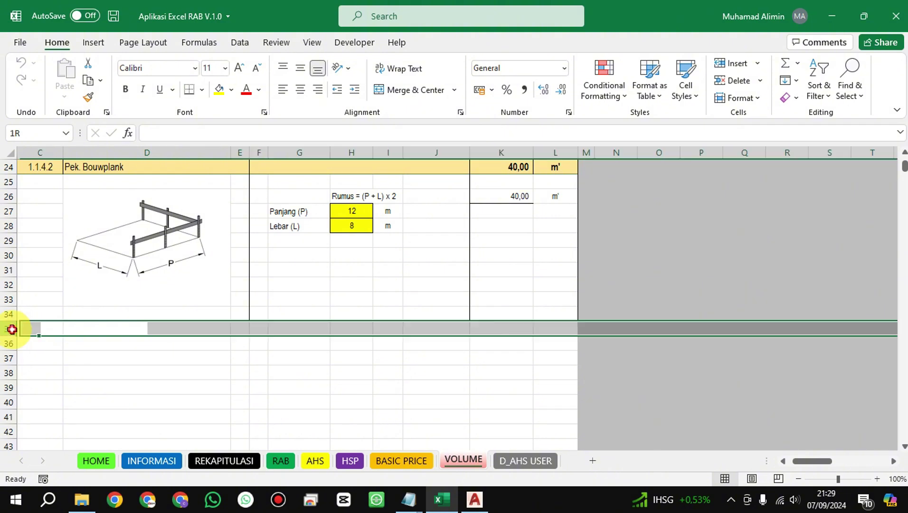
pyautogui.click(122, 335)
pyautogui.scroll(1, 67, 183)
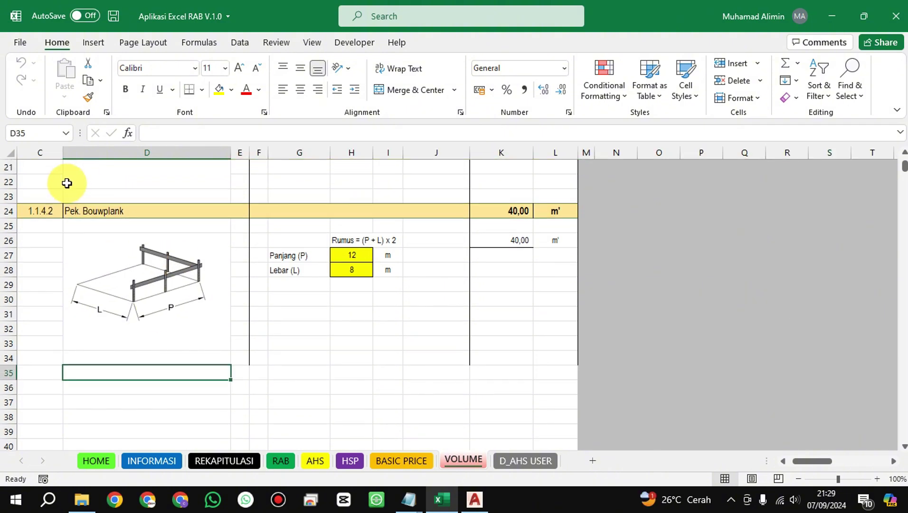
pyautogui.scroll(-2, 76, 190)
pyautogui.doubleClick(159, 282)
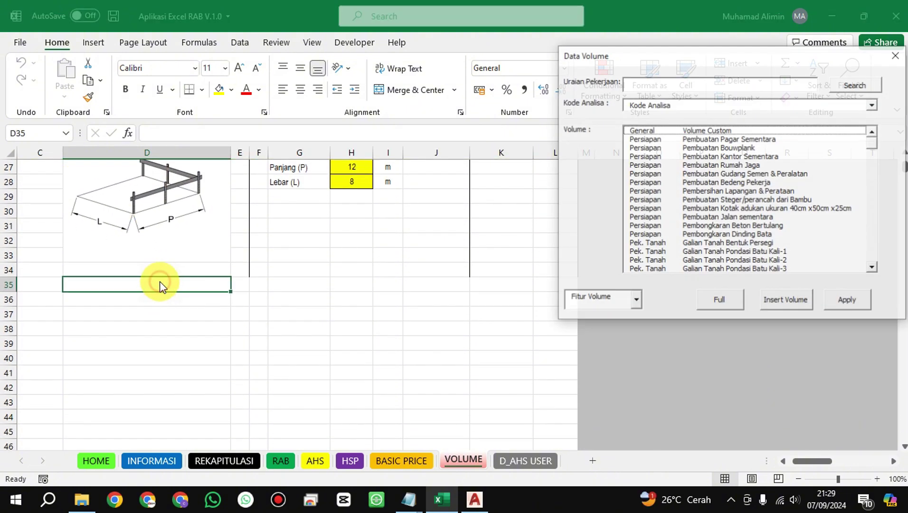
pyautogui.click(719, 299)
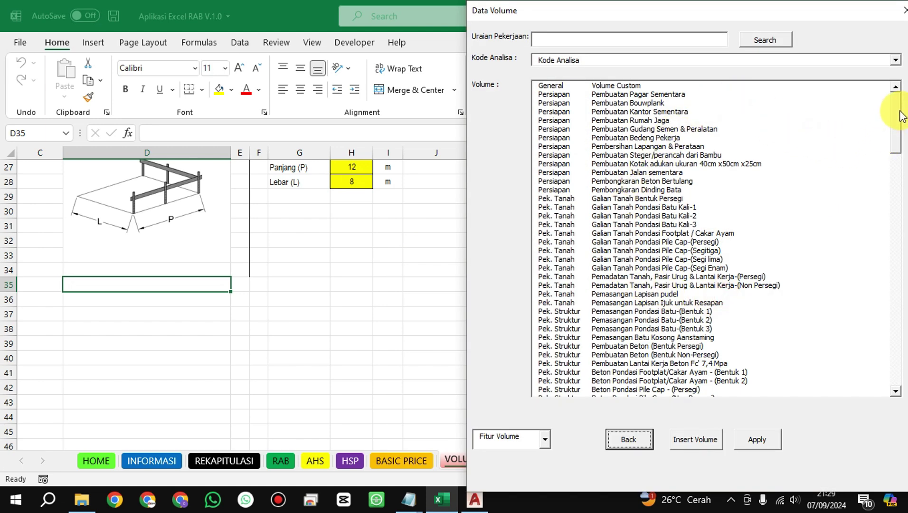
# - Apply the Pembuatan Gudang Semen & Peralatan volume template with analysis code 1.1.2.3 - Pek. Pembuatan Gudang Sementara
pyautogui.click(895, 61)
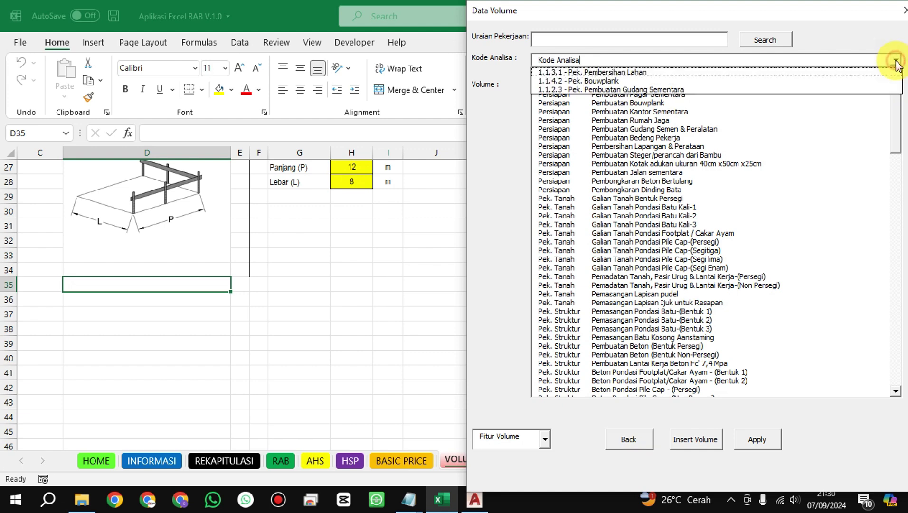
pyautogui.click(719, 91)
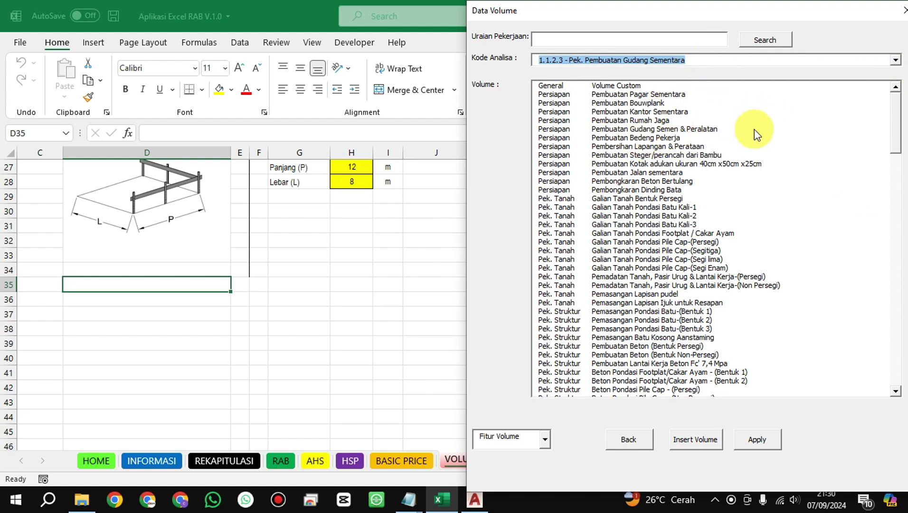
pyautogui.moveTo(895, 114); pyautogui.dragTo(894, 61)
pyautogui.click(673, 128)
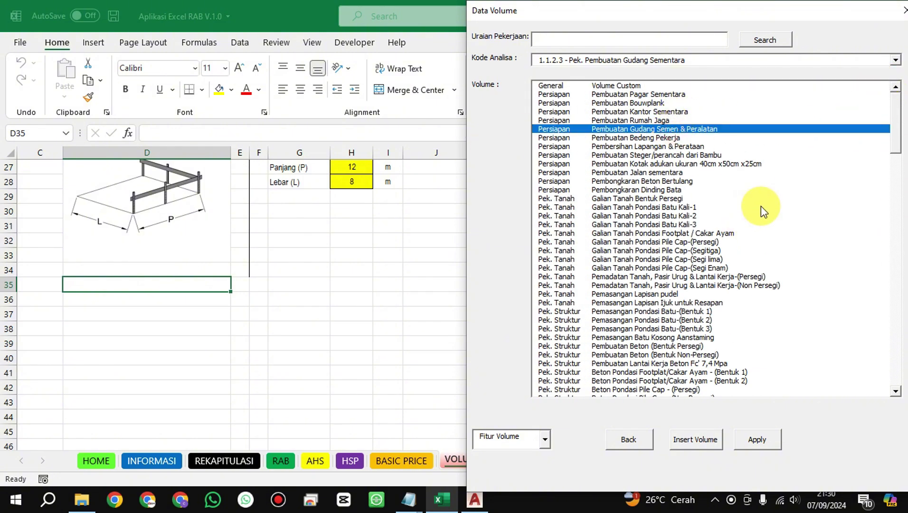
pyautogui.click(757, 439)
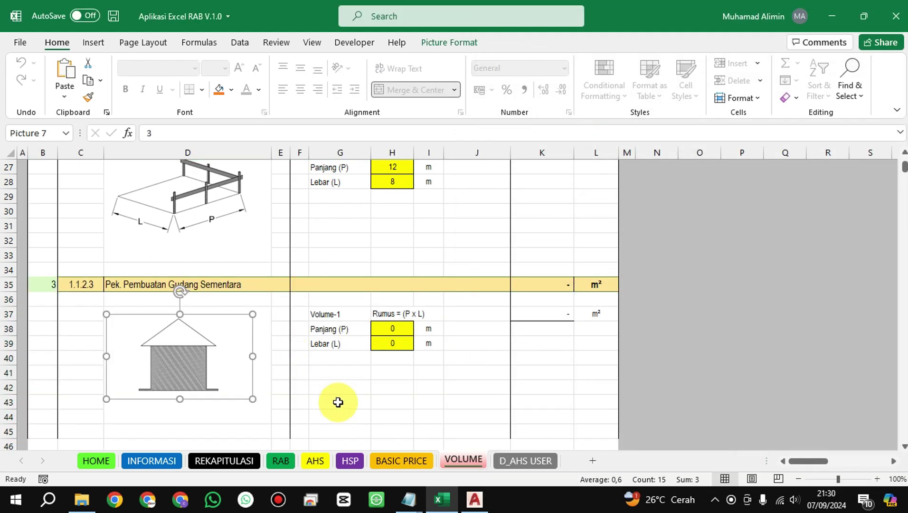
# - Clear the Volume-1 label in cell G37 of the temporary warehouse calculation
pyautogui.click(392, 344)
pyautogui.click(378, 329)
pyautogui.click(330, 312)
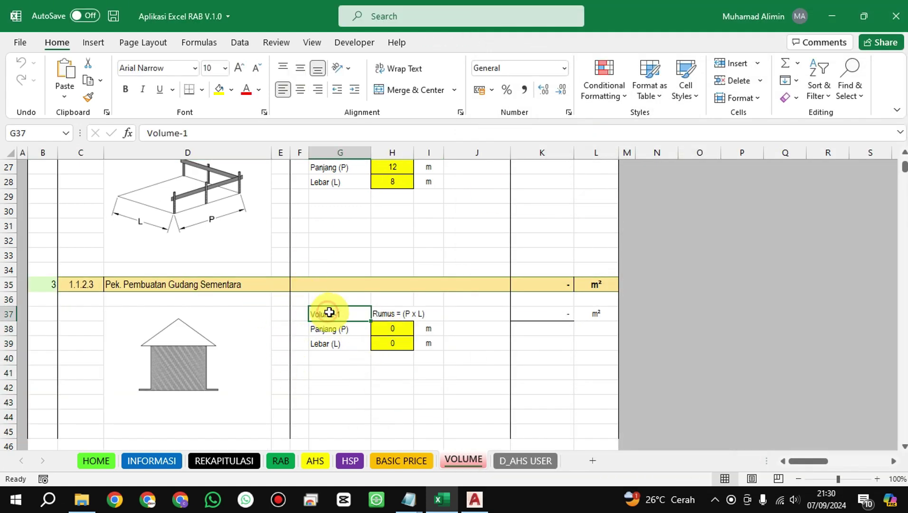
pyautogui.press('Delete')
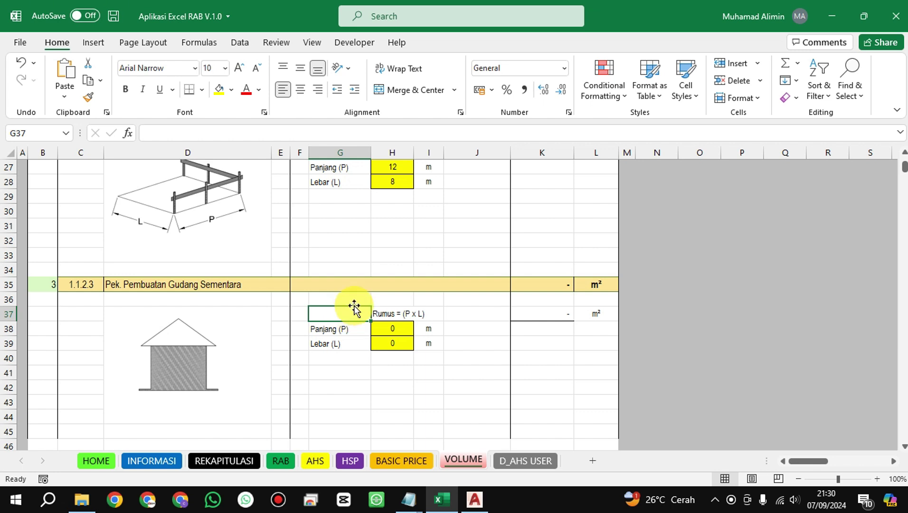
pyautogui.hotkey('ctrl', 'z')
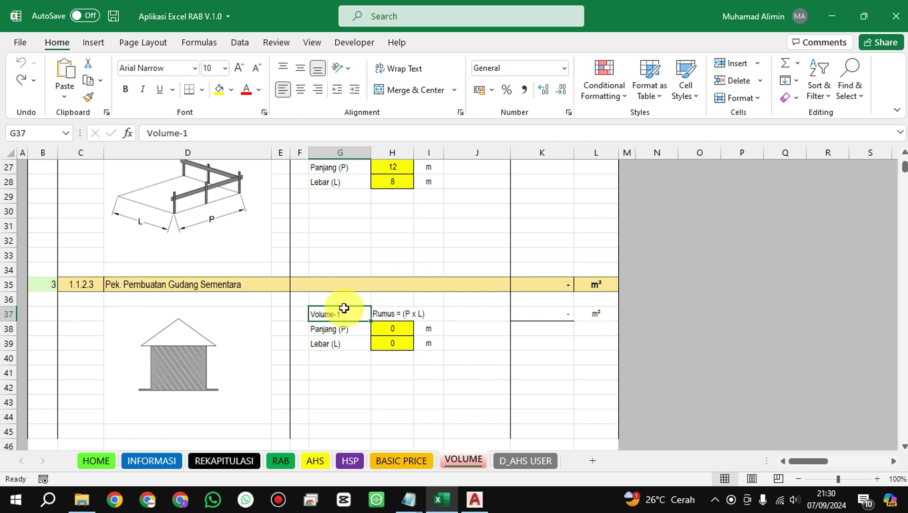
pyautogui.scroll(-1, 344, 308)
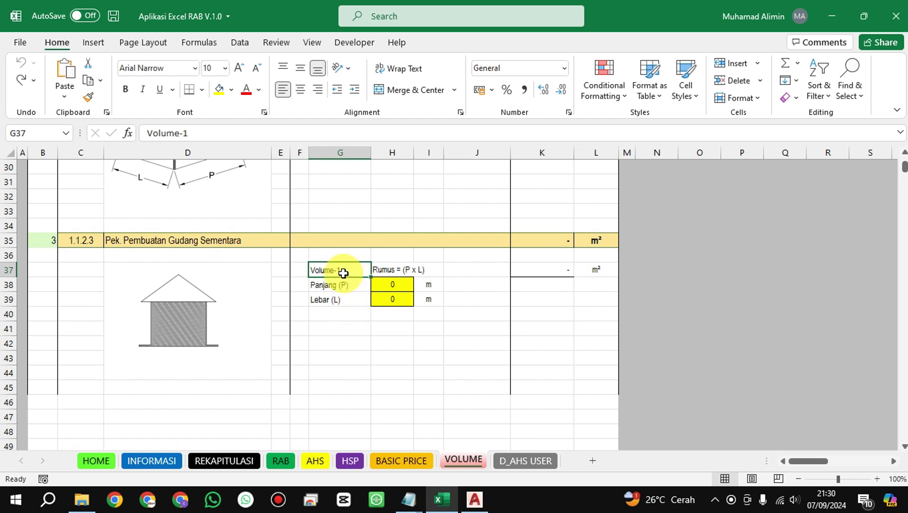
pyautogui.press('Delete')
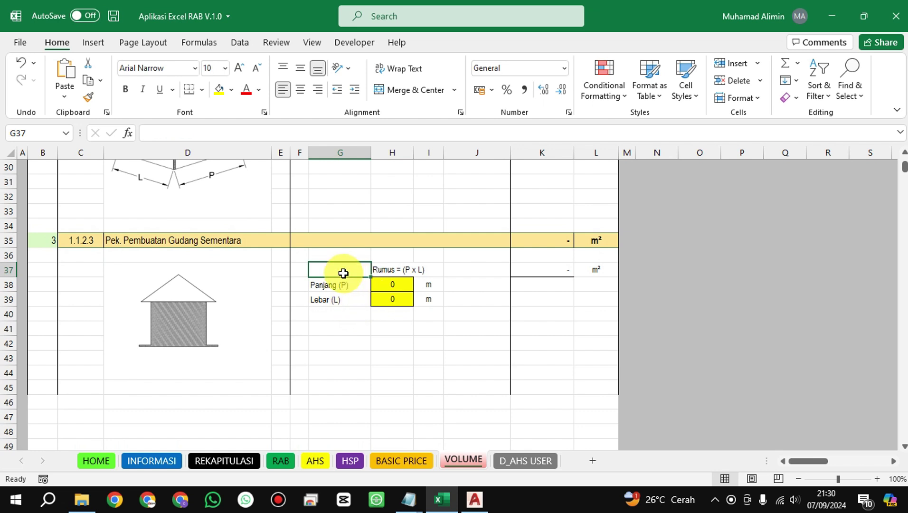
# - Set the warehouse's Panjang (P) and Lebar (L) to 3 m each and save the workbook
pyautogui.click(378, 284)
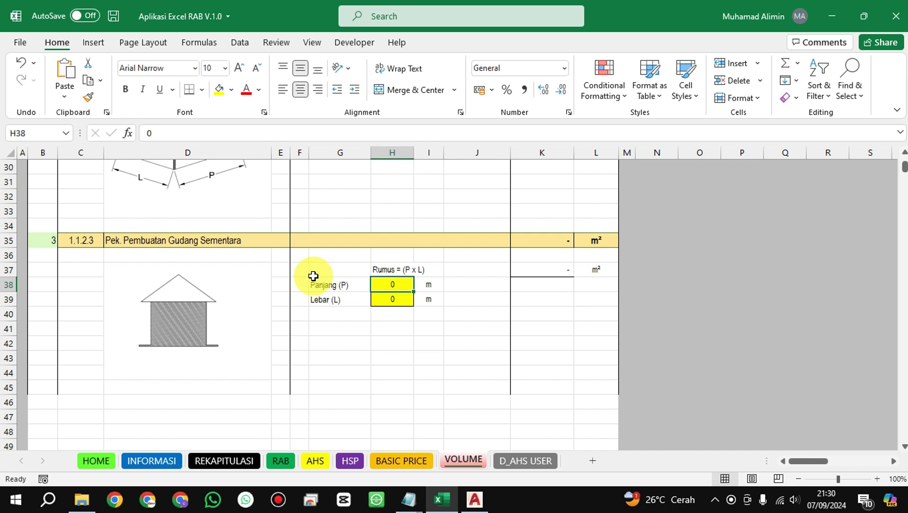
pyautogui.write('3')
pyautogui.press('Return')
pyautogui.write('3')
pyautogui.press('Return')
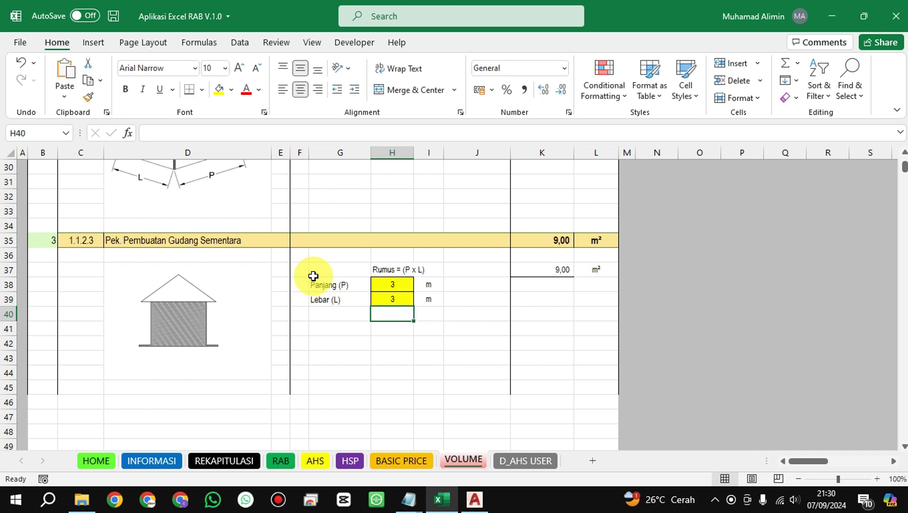
pyautogui.hotkey('ctrl', 's')
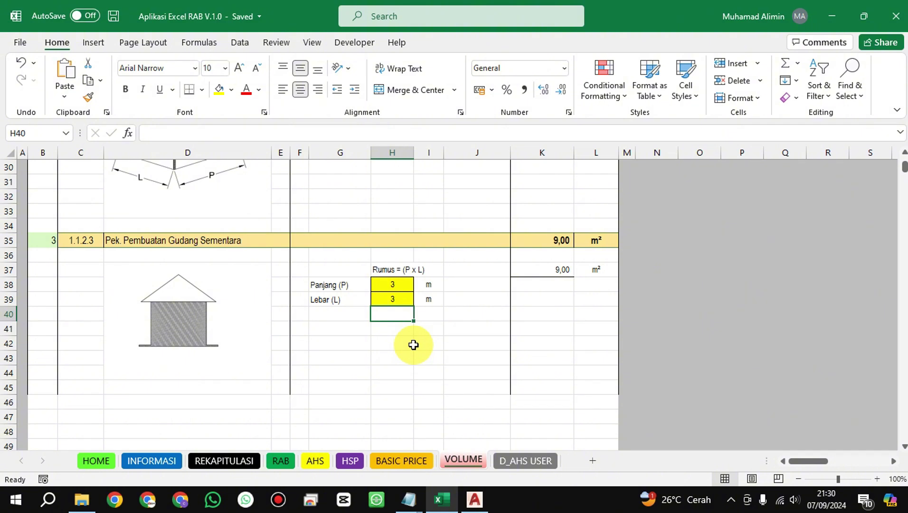
# - Compare the warehouse volume in K35 and K37 of the VOLUME sheet with item 3's volume on the RAB sheet
pyautogui.click(555, 240)
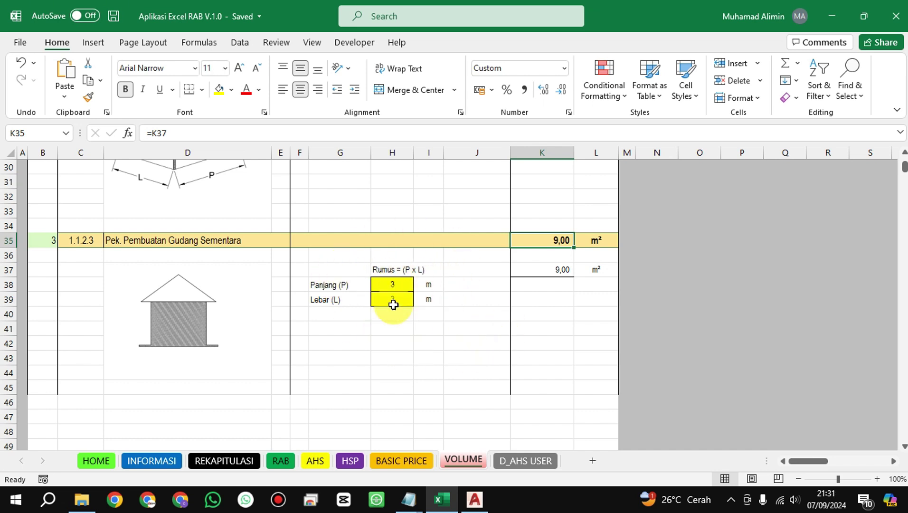
pyautogui.click(559, 268)
pyautogui.click(541, 238)
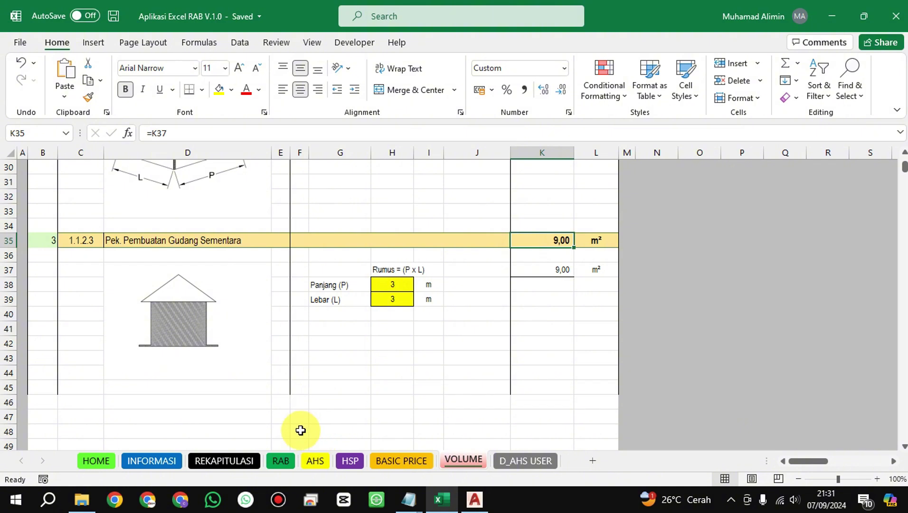
pyautogui.click(290, 460)
pyautogui.click(551, 351)
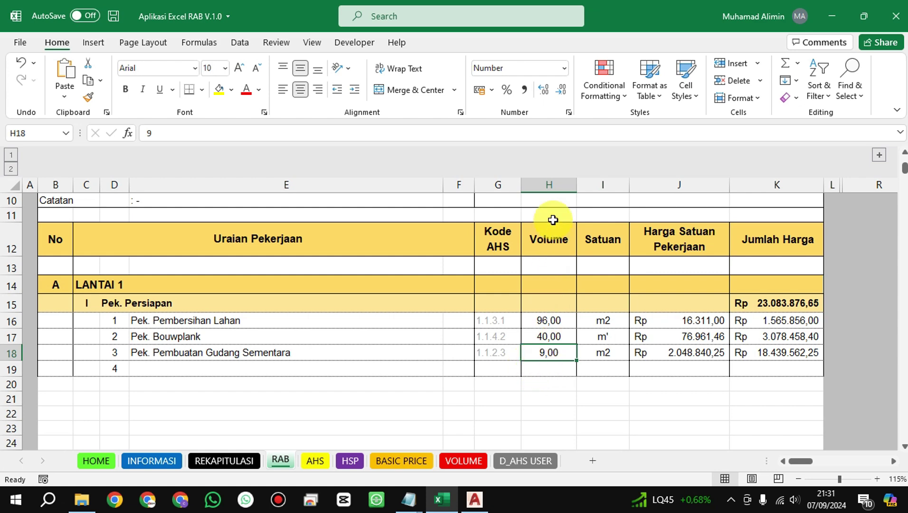
# - Trace item 3's volume in the RAB to its calculation on the VOLUME sheet
pyautogui.click(551, 185)
pyautogui.click(554, 352)
pyautogui.doubleClick(554, 352)
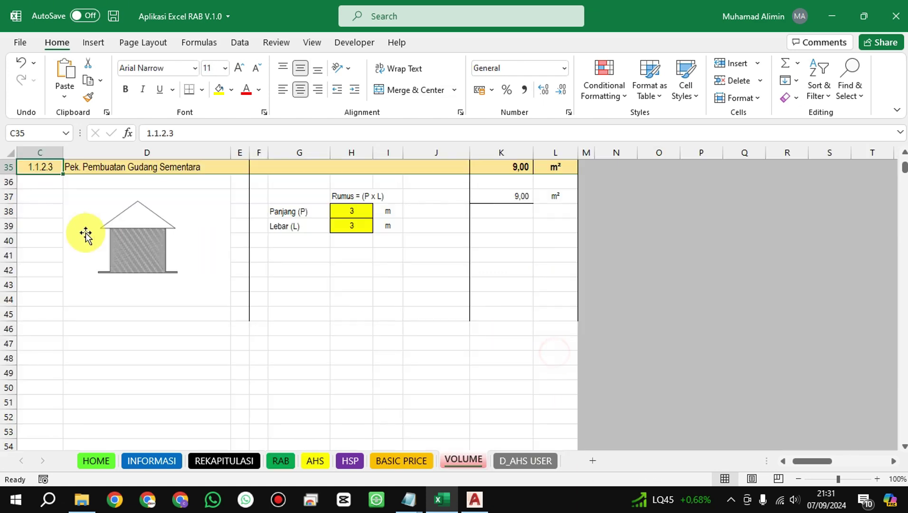
pyautogui.scroll(3, 82, 230)
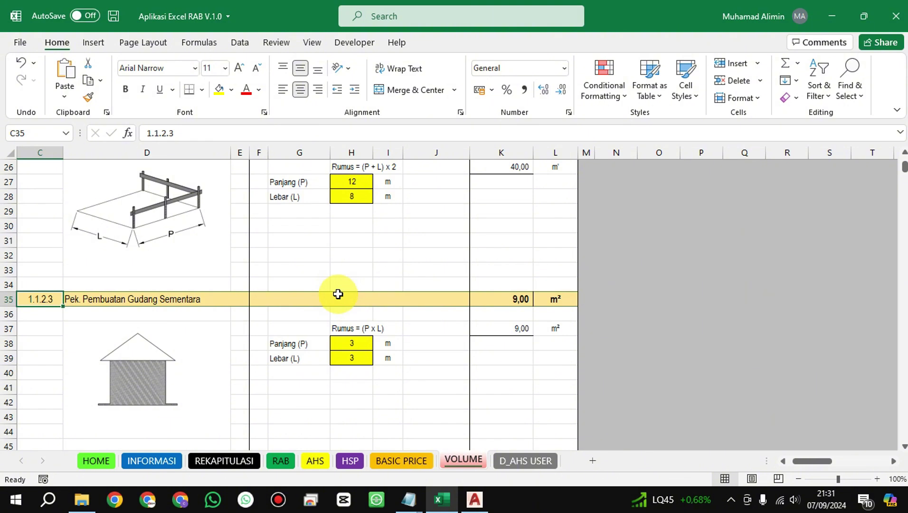
# - Enter "Pengadaan listrik kerja" as the description of item 4 in cell E19 of the RAB sheet
pyautogui.click(284, 461)
pyautogui.click(168, 372)
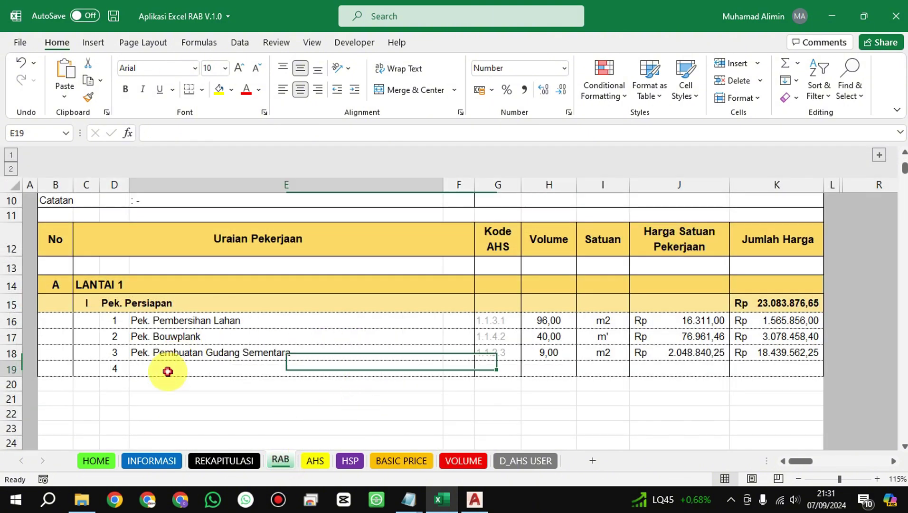
pyautogui.scroll(-2, 327, 288)
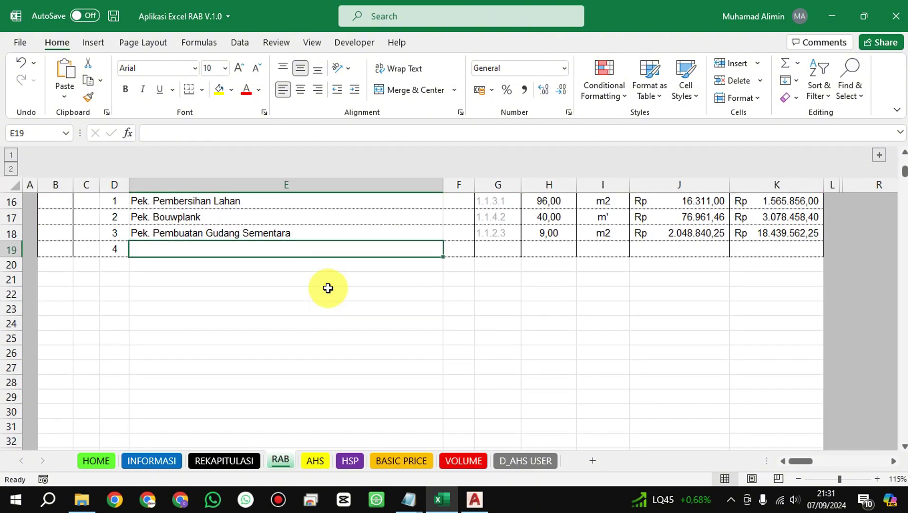
pyautogui.scroll(1, 327, 288)
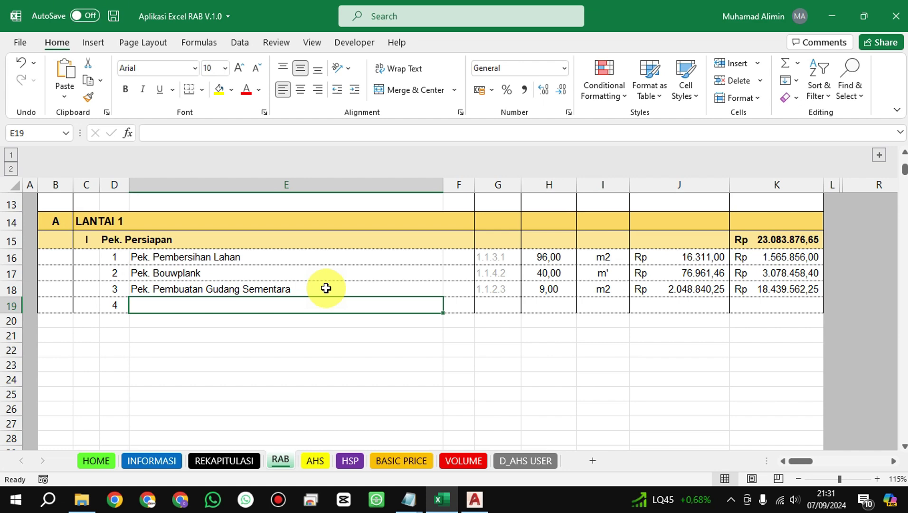
pyautogui.write('p')
pyautogui.press('BackSpace')
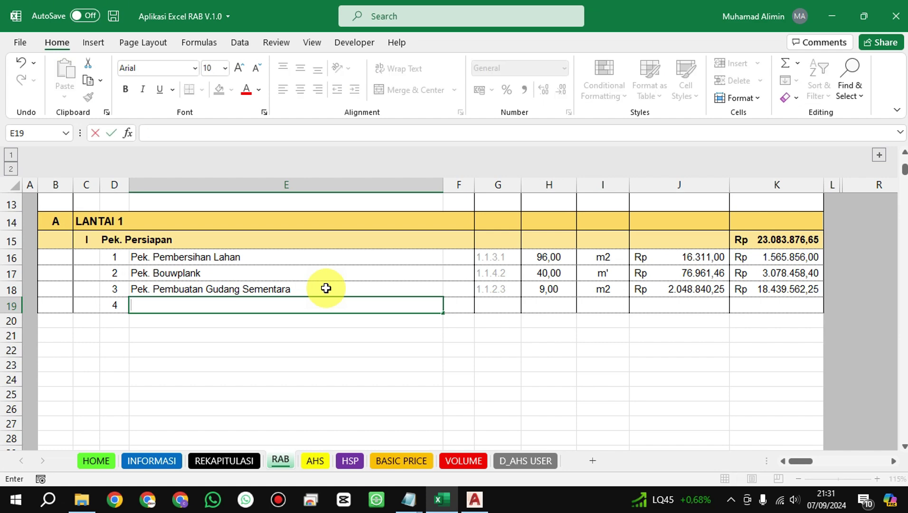
pyautogui.write('pEK')
pyautogui.press('BackSpace')
pyautogui.press('BackSpace')
pyautogui.press('BackSpace')
pyautogui.write('Pek. Lis')
pyautogui.press('BackSpace')
pyautogui.press('BackSpace')
pyautogui.press('BackSpace')
pyautogui.press('BackSpace')
pyautogui.press('BackSpace')
pyautogui.press('BackSpace')
pyautogui.write('ngadaan l')
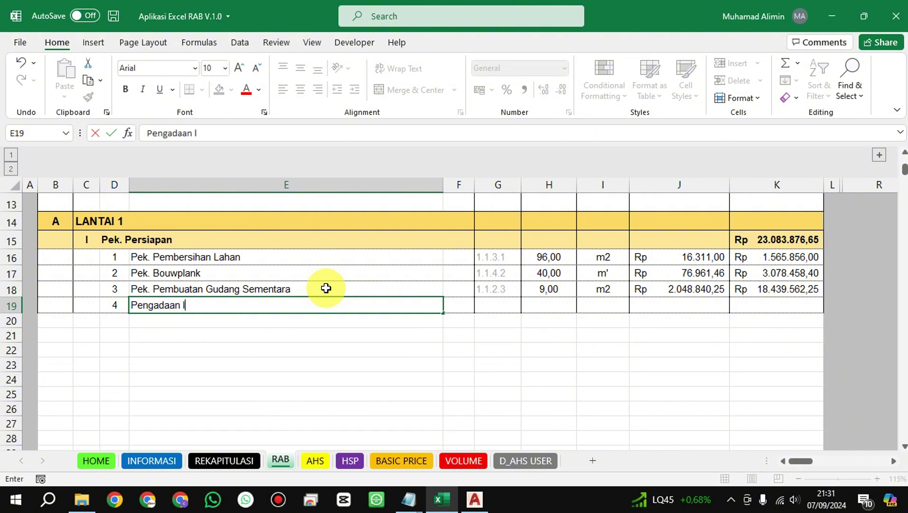
pyautogui.write('istrik Kerj')
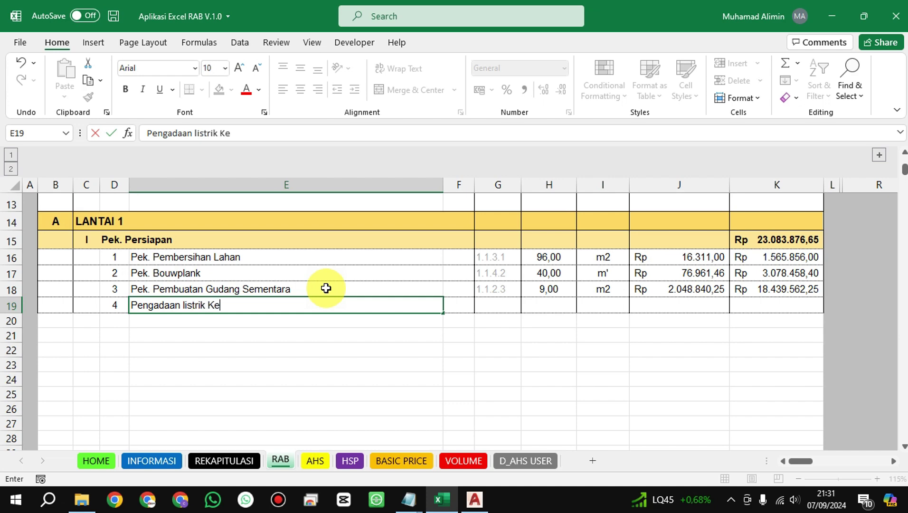
pyautogui.press('BackSpace')
pyautogui.press('BackSpace')
pyautogui.press('BackSpace')
pyautogui.press('BackSpace')
pyautogui.write('KE')
pyautogui.press('BackSpace')
pyautogui.press('BackSpace')
pyautogui.write('kerja')
pyautogui.press('Return')
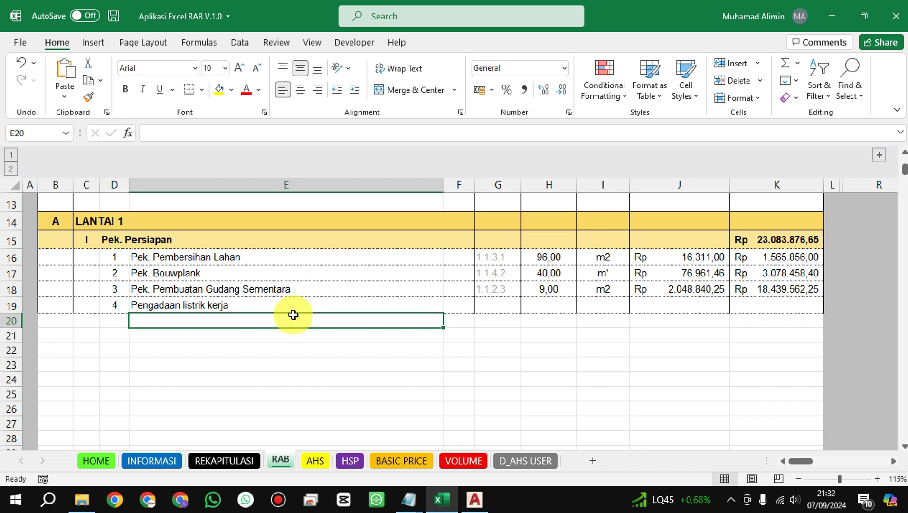
# - Set the volume of Pengadaan listrik kerja to 1 and its unit (Satuan) to ls
pyautogui.click(503, 303)
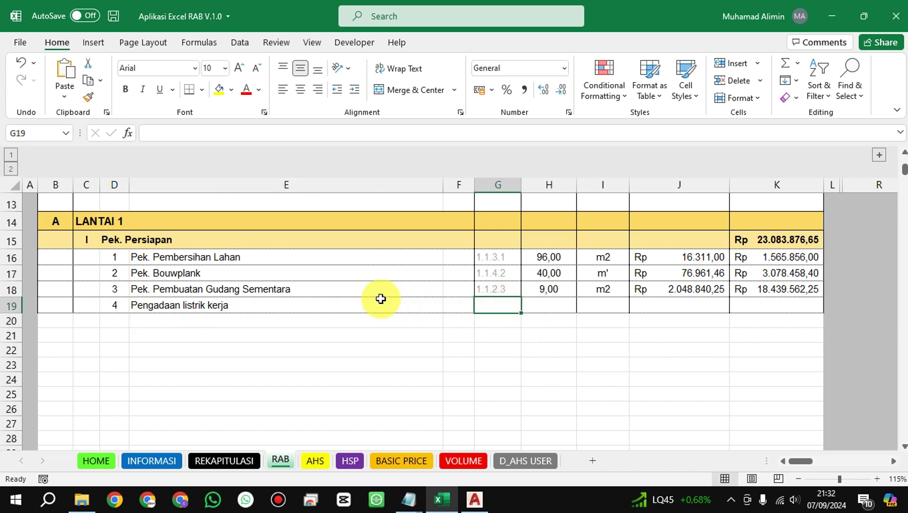
pyautogui.click(569, 304)
pyautogui.scroll(2, 525, 287)
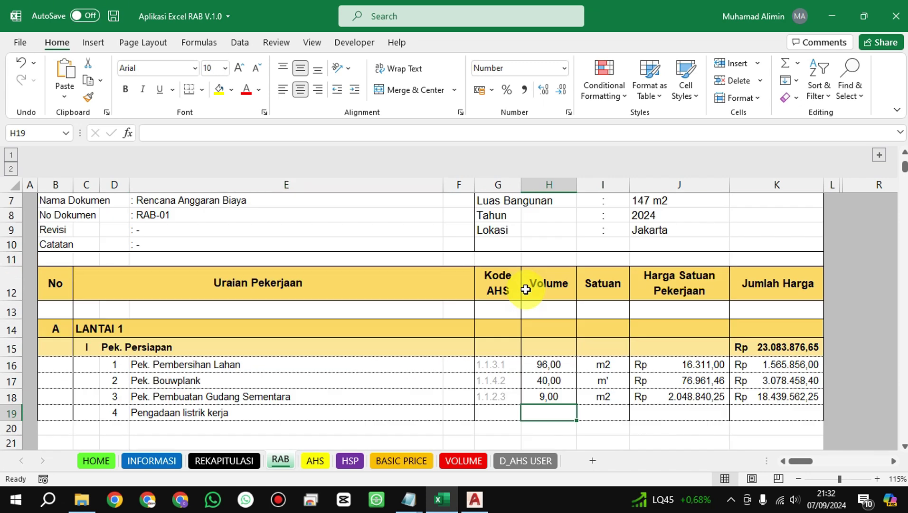
pyautogui.scroll(-1, 526, 289)
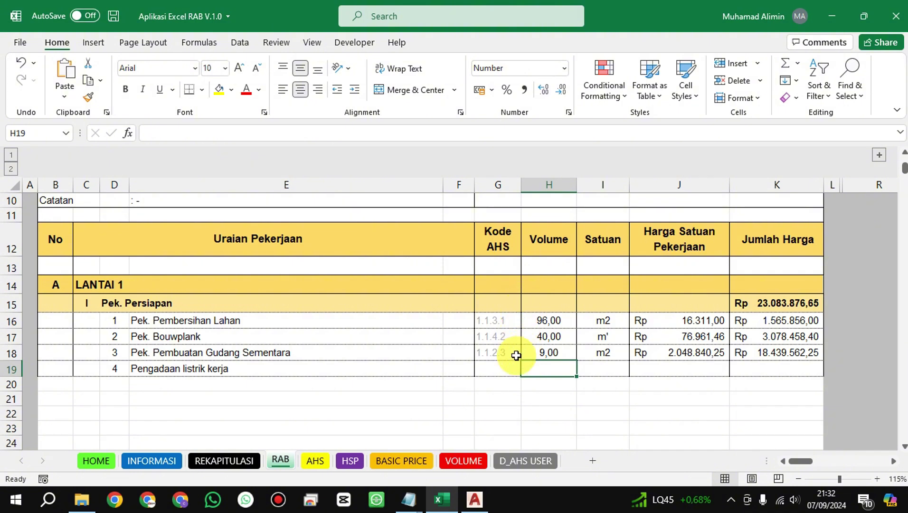
pyautogui.click(489, 366)
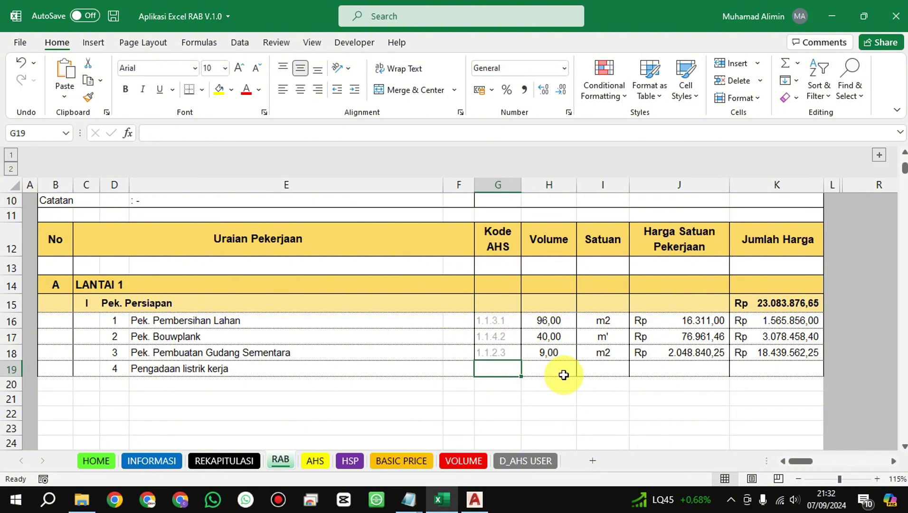
pyautogui.click(556, 368)
pyautogui.write('1')
pyautogui.click(597, 369)
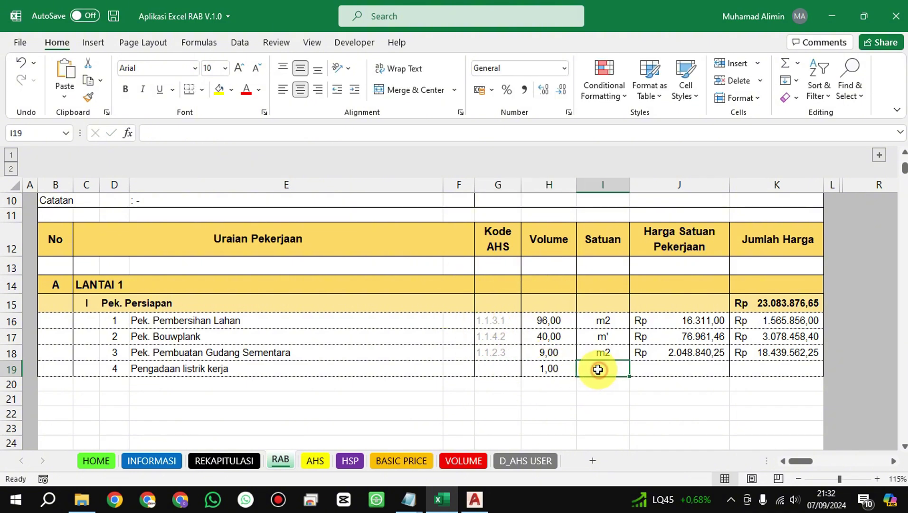
pyautogui.write('ls')
pyautogui.press('Return')
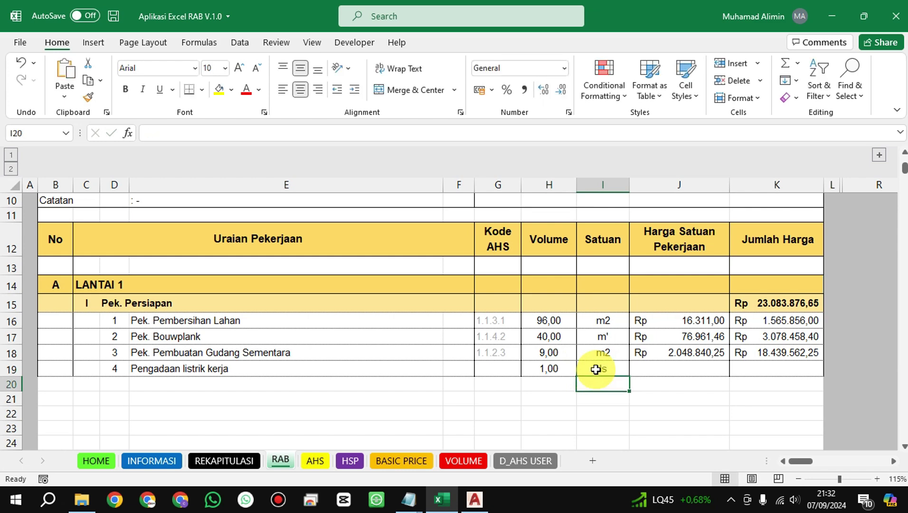
# - Set item 4's unit price to 1000000 and fill the Jumlah Harga formula from K18 down to K19
pyautogui.click(649, 355)
pyautogui.click(657, 369)
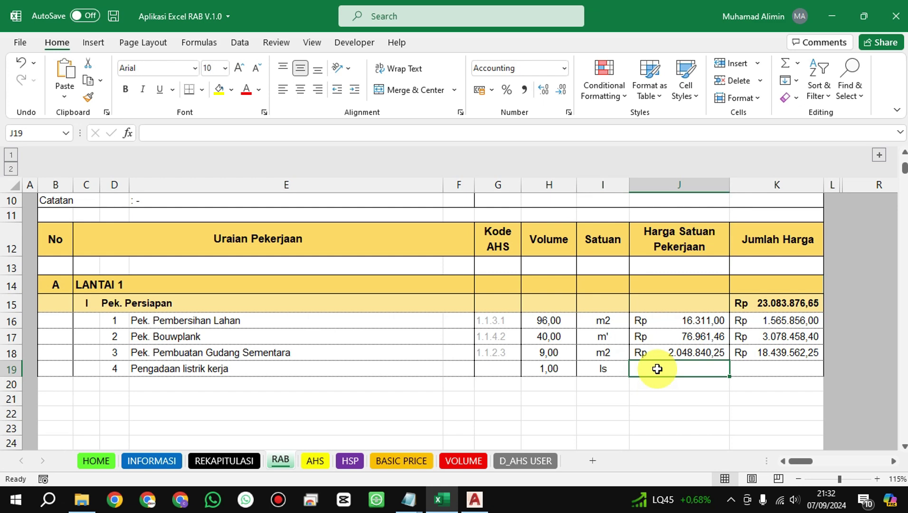
pyautogui.write('1000000')
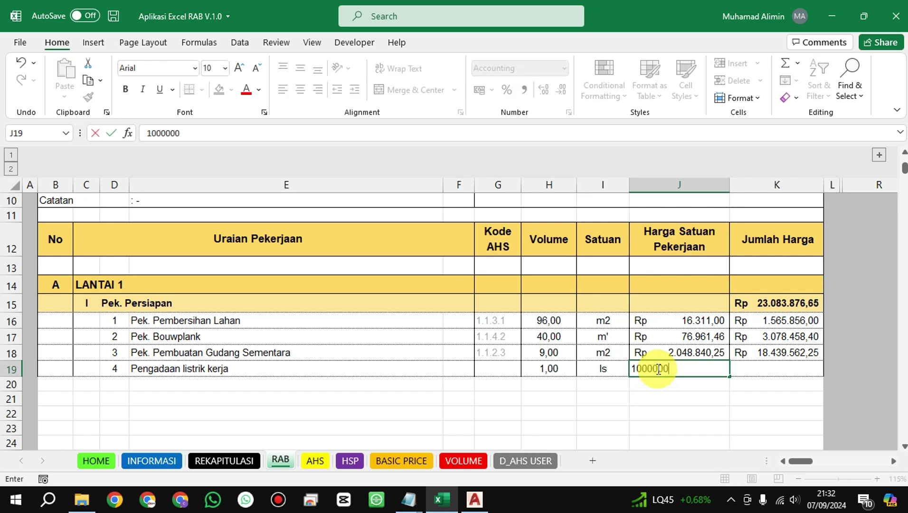
pyautogui.press('Return')
pyautogui.click(767, 352)
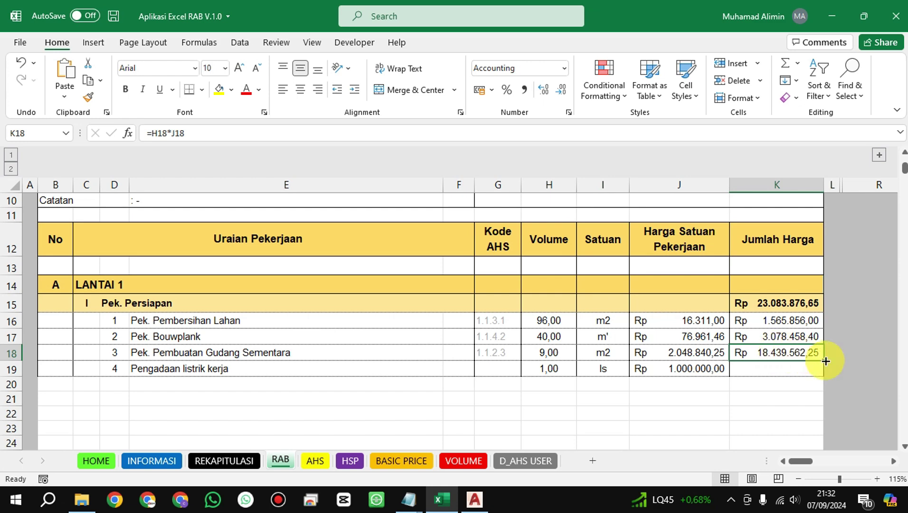
pyautogui.moveTo(825, 361); pyautogui.dragTo(832, 370)
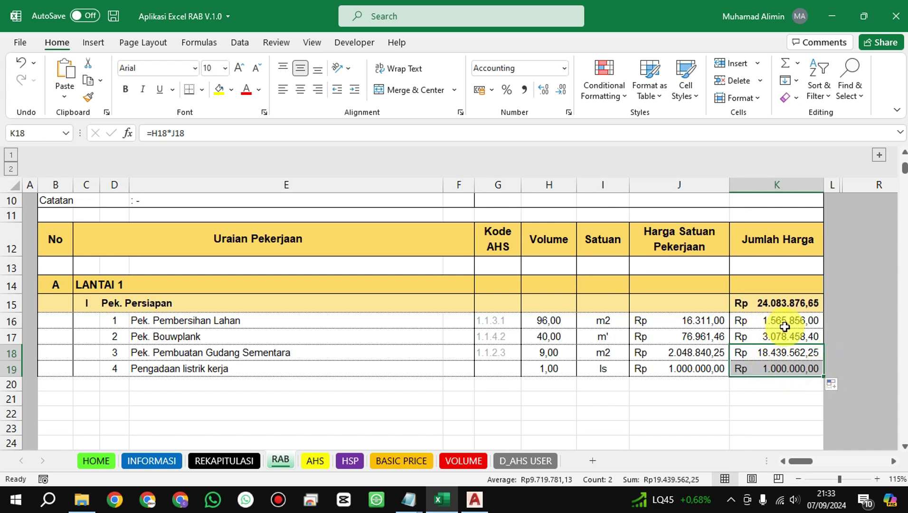
# - Inspect the SUM formula behind the Pek. Persiapan subtotal in K15, leaving it as it is
pyautogui.click(775, 304)
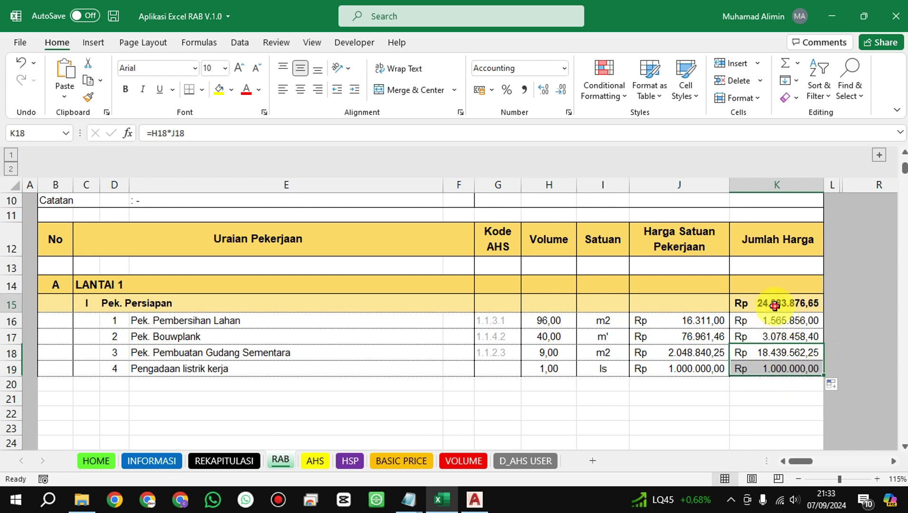
pyautogui.click(248, 138)
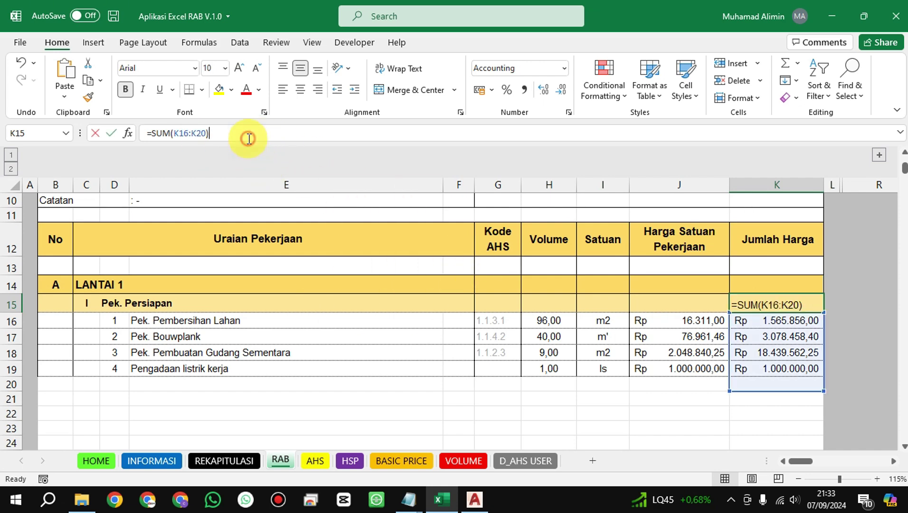
pyautogui.press('Return')
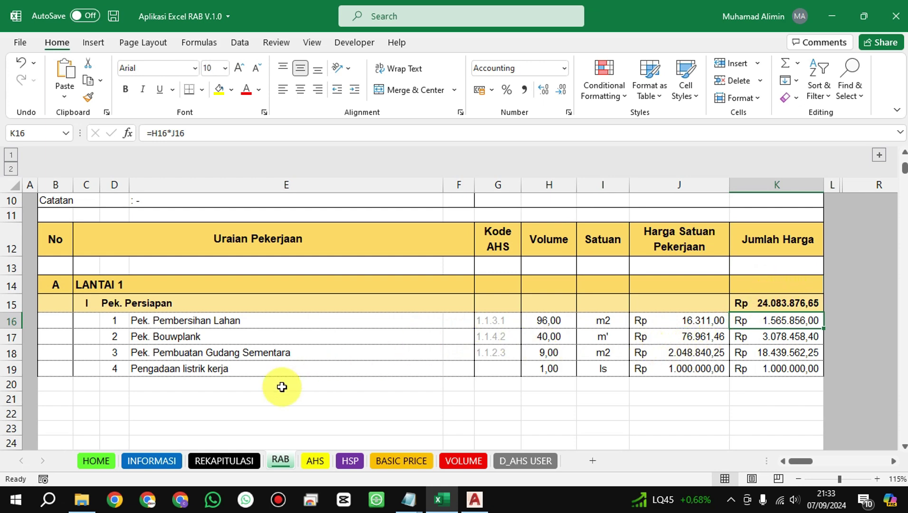
# - Check the Pek. Persiapan nominal on the REKAPITULASI sheet, then return to the RAB sheet
pyautogui.click(227, 461)
pyautogui.click(364, 294)
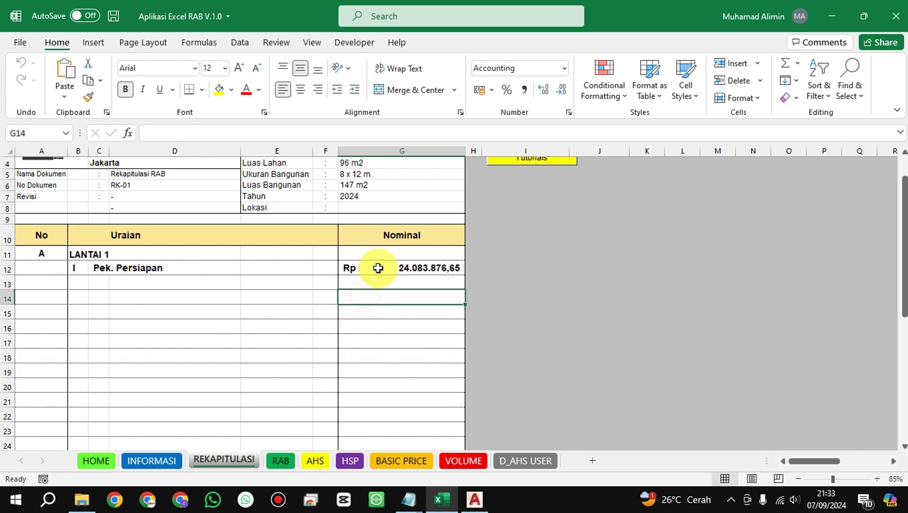
pyautogui.click(377, 267)
pyautogui.click(173, 285)
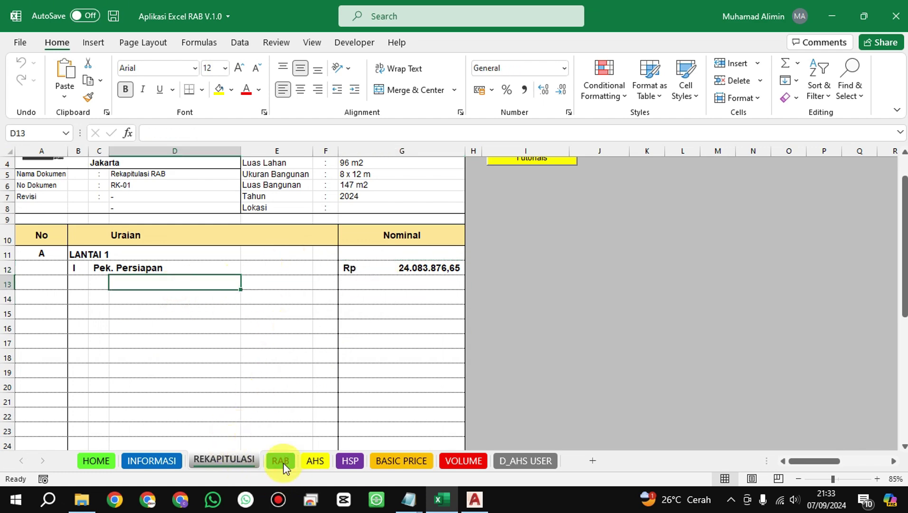
pyautogui.click(283, 462)
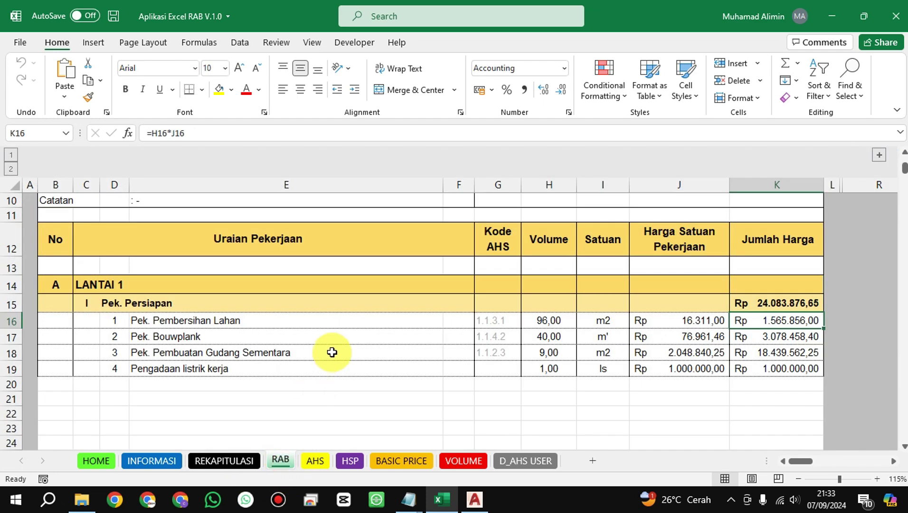